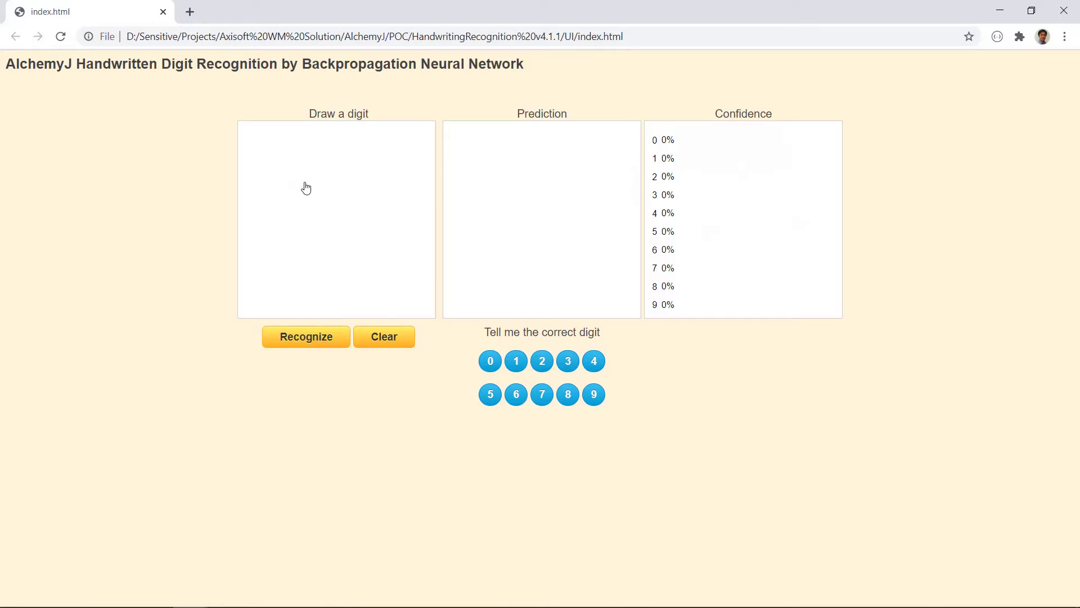
Draw a 2 on the digit canvas and recognise it as 2 with 93% confidence.
{"action": "mouse_move", "coordinate": [298, 188]}
{"action": "left_mouse_down"}
{"action": "mouse_move", "coordinate": [367, 169]}
{"action": "mouse_move", "coordinate": [292, 278]}
{"action": "mouse_move", "coordinate": [404, 285]}
{"action": "left_mouse_up"}
{"action": "left_click", "coordinate": [327, 346]}
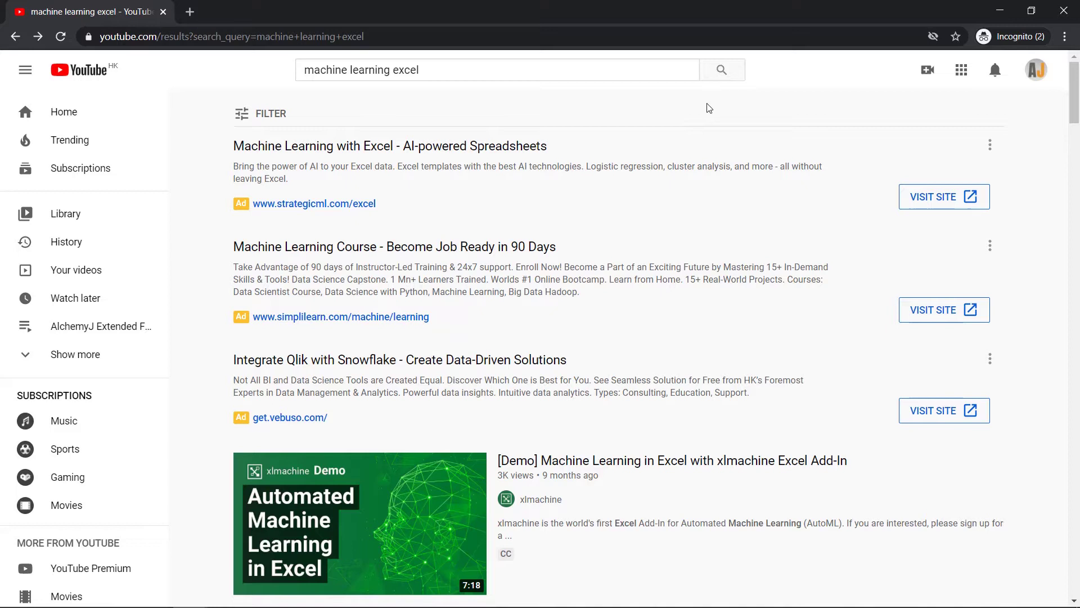
Scroll the 'machine learning excel' results down to the MNIST Neural Network in Excel video.
{"action": "scroll", "coordinate": [710, 108], "scroll_direction": "down", "scroll_amount": 3}
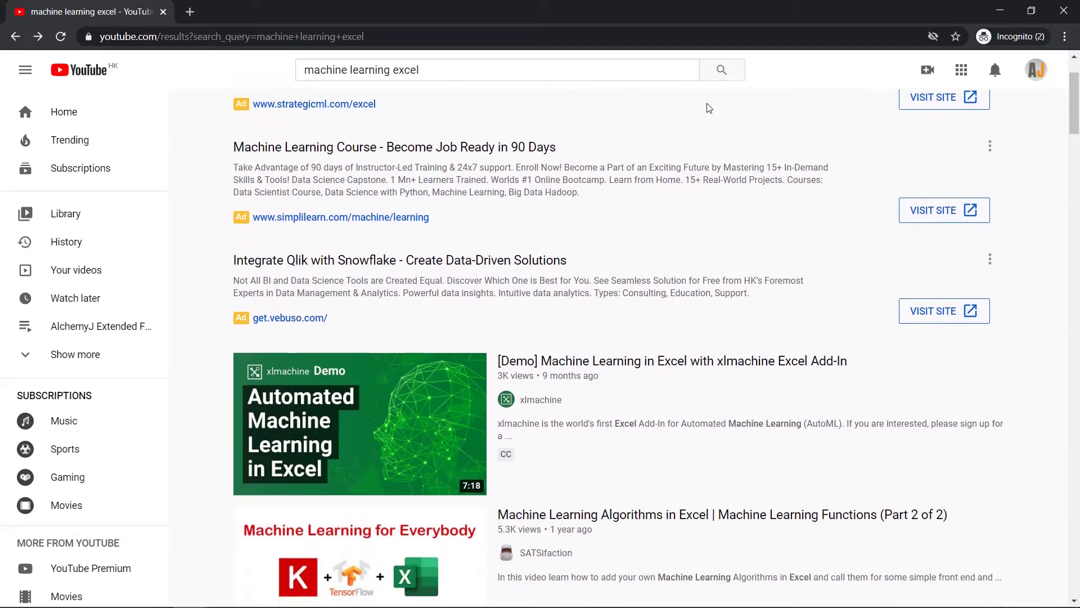
{"action": "scroll", "coordinate": [709, 108], "scroll_direction": "down", "scroll_amount": 1}
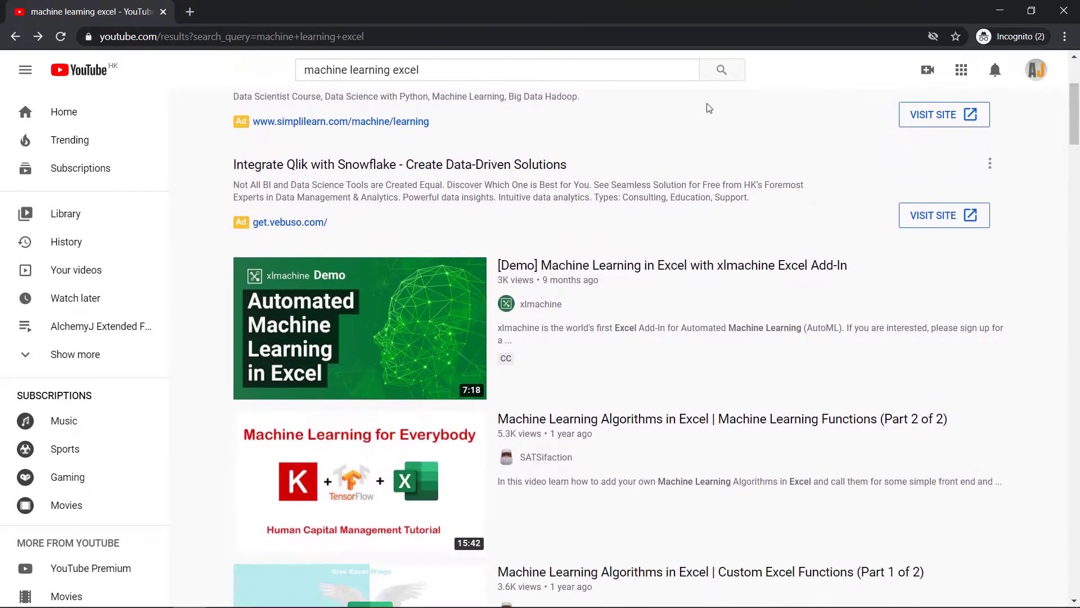
{"action": "scroll", "coordinate": [709, 108], "scroll_direction": "down", "scroll_amount": 1}
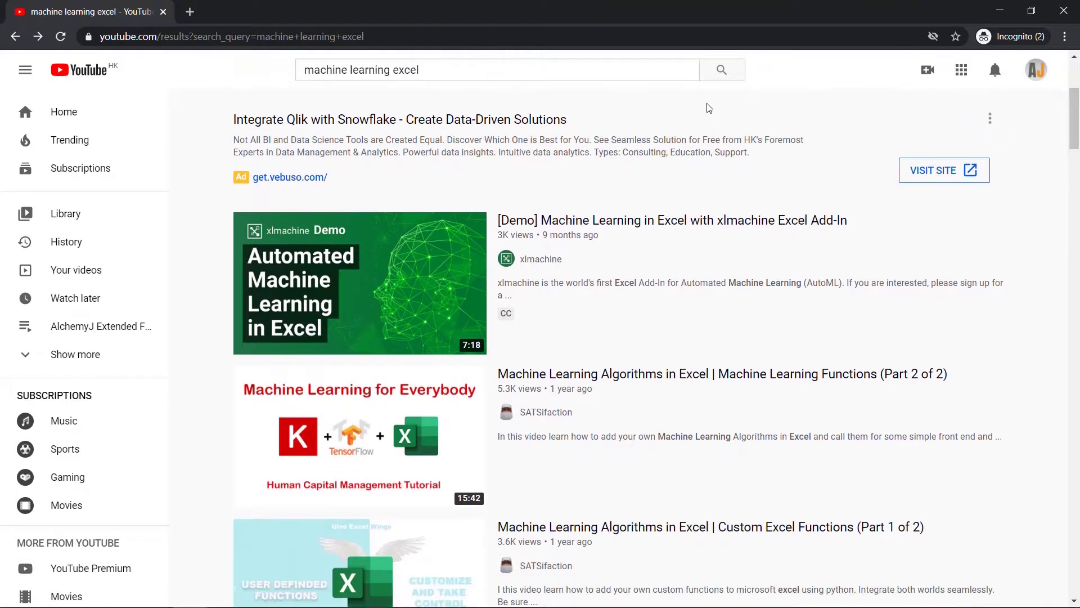
{"action": "scroll", "coordinate": [708, 107], "scroll_direction": "down", "scroll_amount": 1}
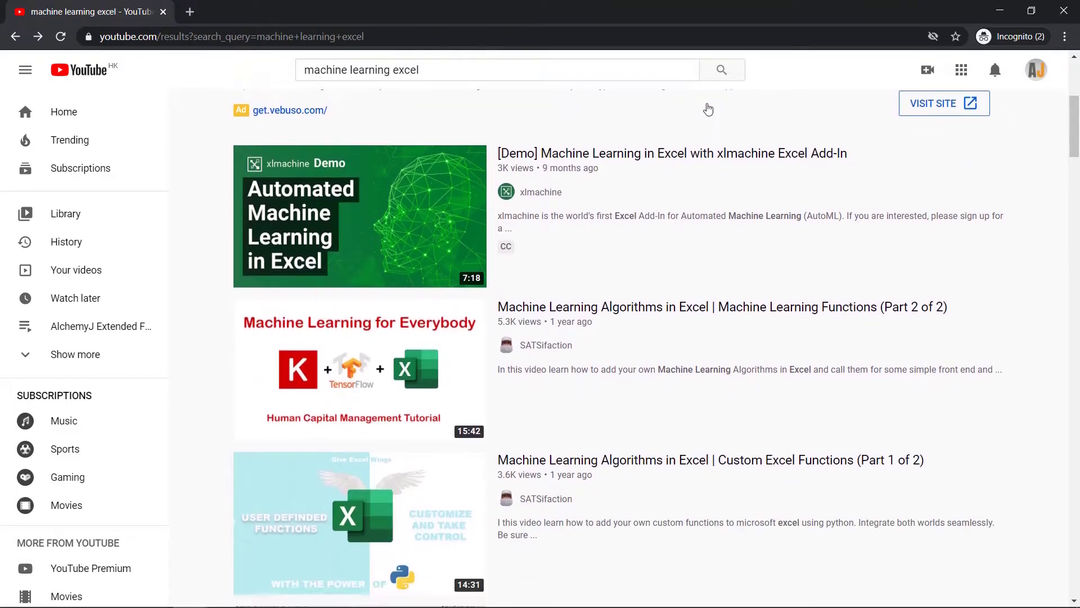
{"action": "scroll", "coordinate": [708, 108], "scroll_direction": "down", "scroll_amount": 1}
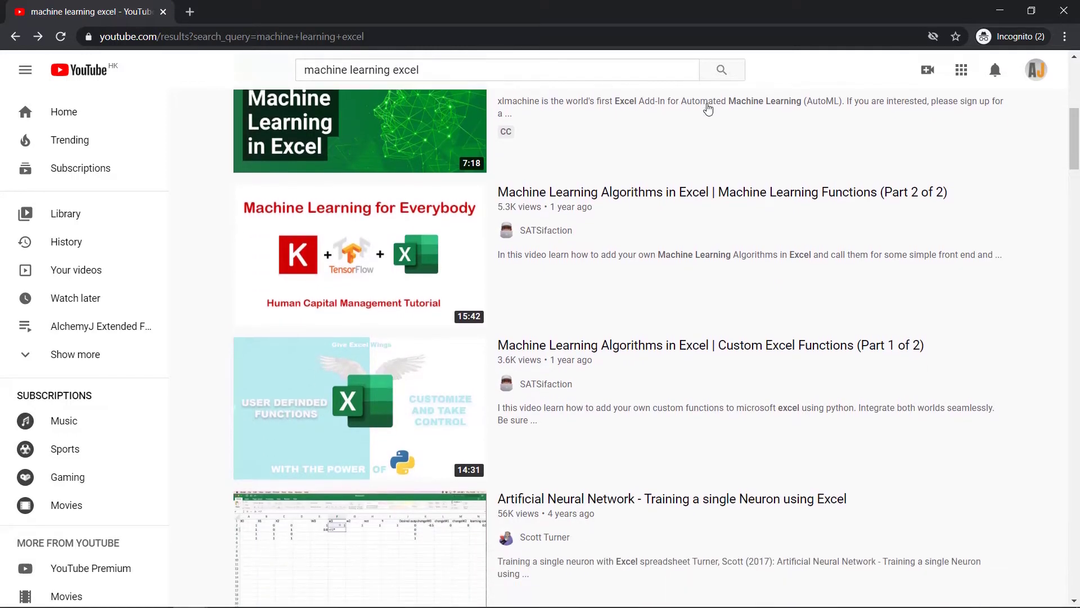
{"action": "scroll", "coordinate": [708, 108], "scroll_direction": "down", "scroll_amount": 1}
{"action": "scroll", "coordinate": [708, 108], "scroll_direction": "down", "scroll_amount": 2}
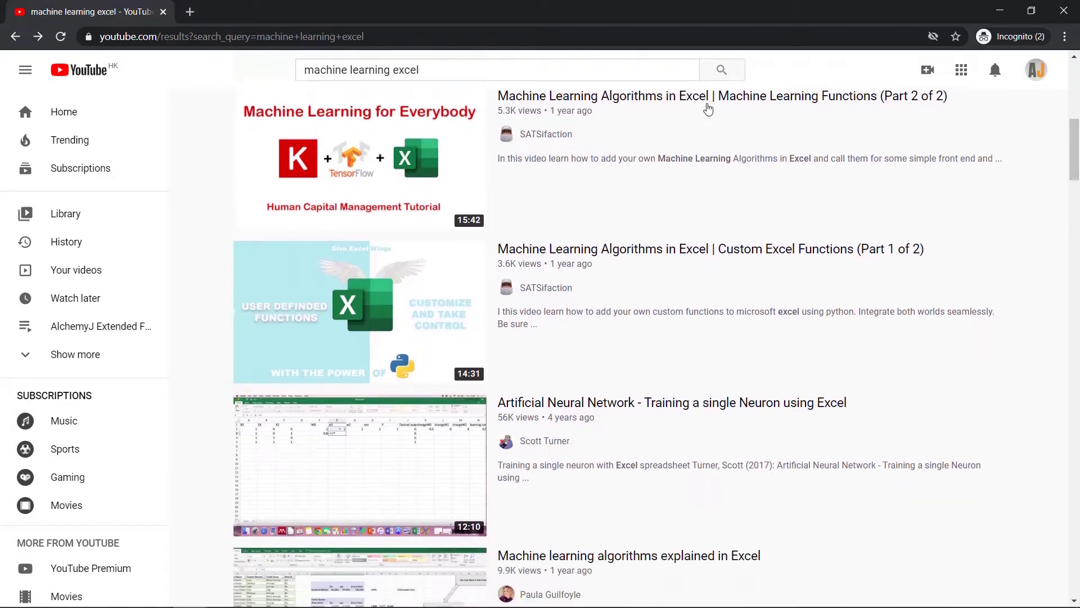
{"action": "scroll", "coordinate": [708, 108], "scroll_direction": "down", "scroll_amount": 1}
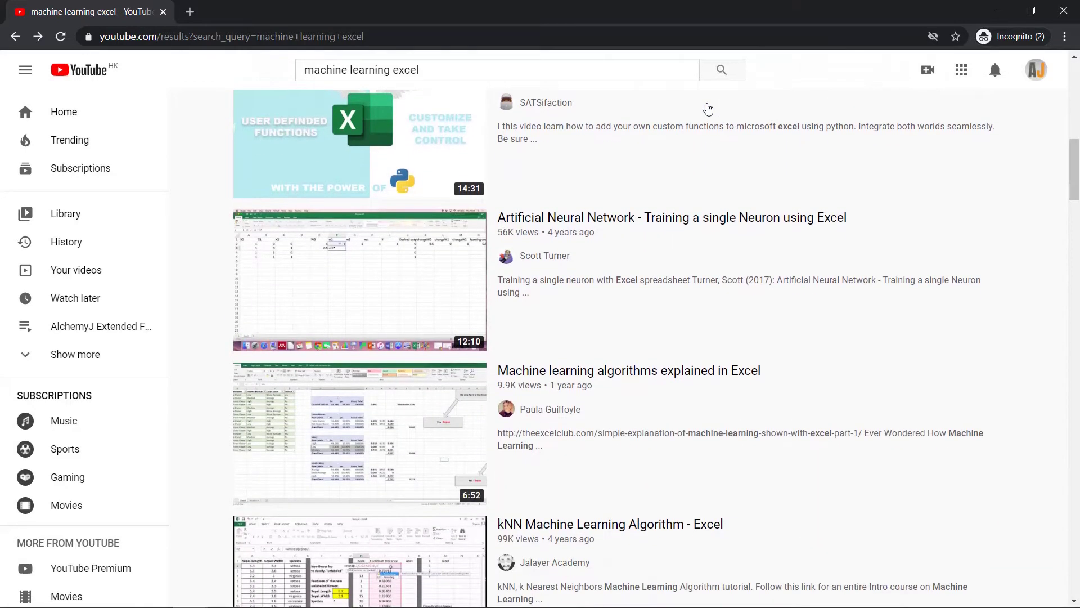
{"action": "scroll", "coordinate": [708, 108], "scroll_direction": "down", "scroll_amount": 4}
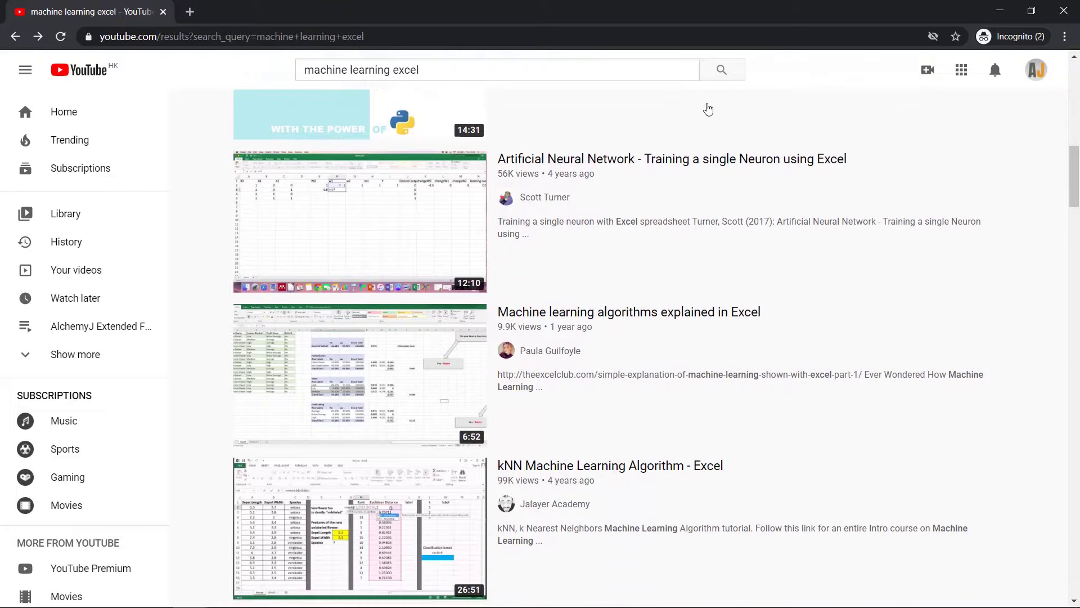
{"action": "scroll", "coordinate": [708, 108], "scroll_direction": "down", "scroll_amount": 5}
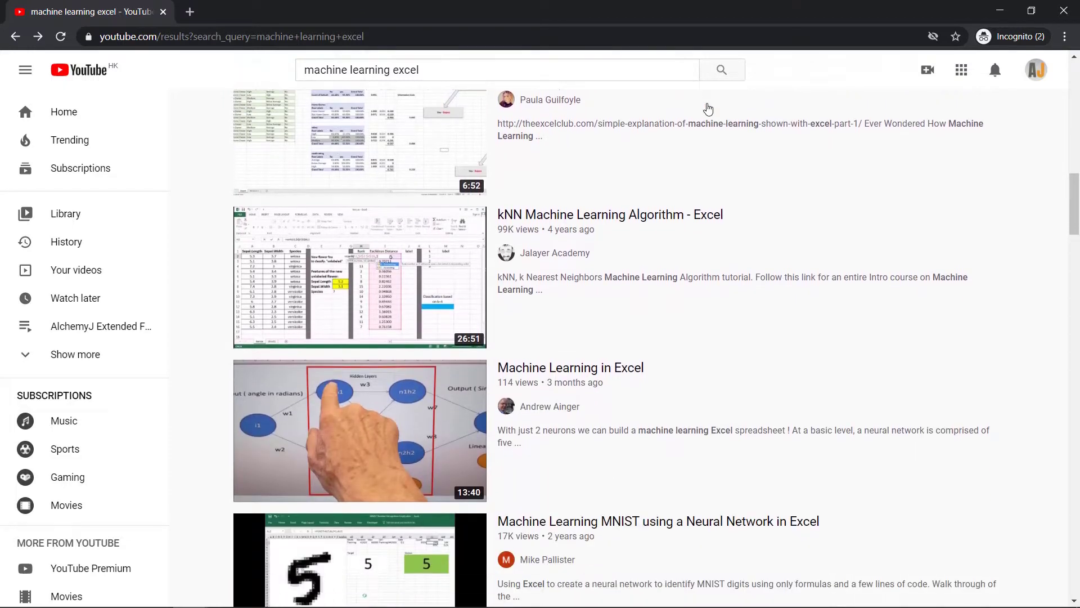
{"action": "scroll", "coordinate": [708, 108], "scroll_direction": "down", "scroll_amount": 2}
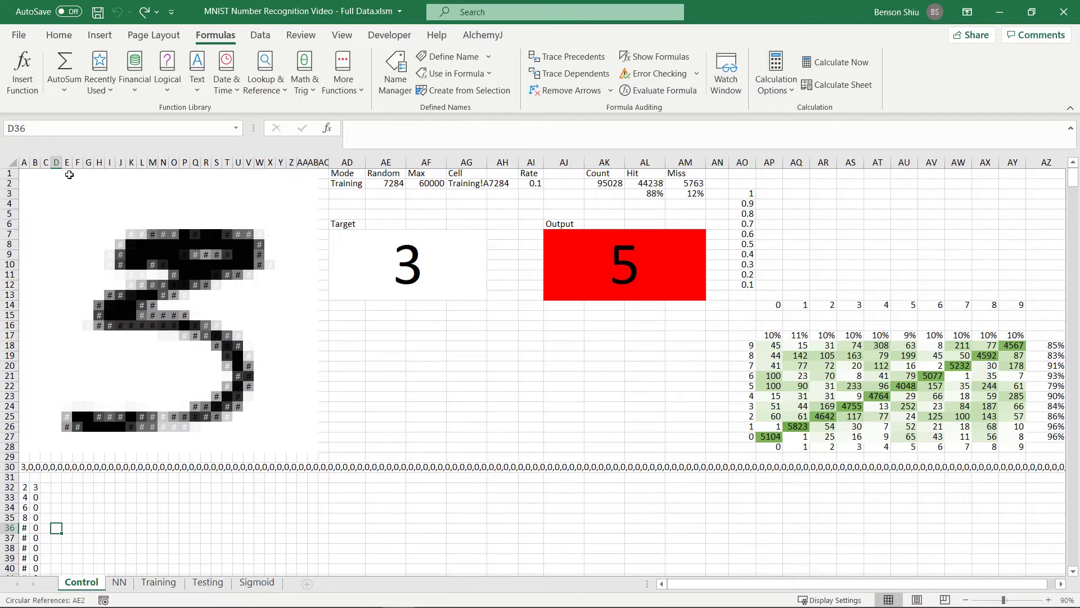
{"action": "left_click_drag", "start_coordinate": [25, 175], "coordinate": [313, 447]}
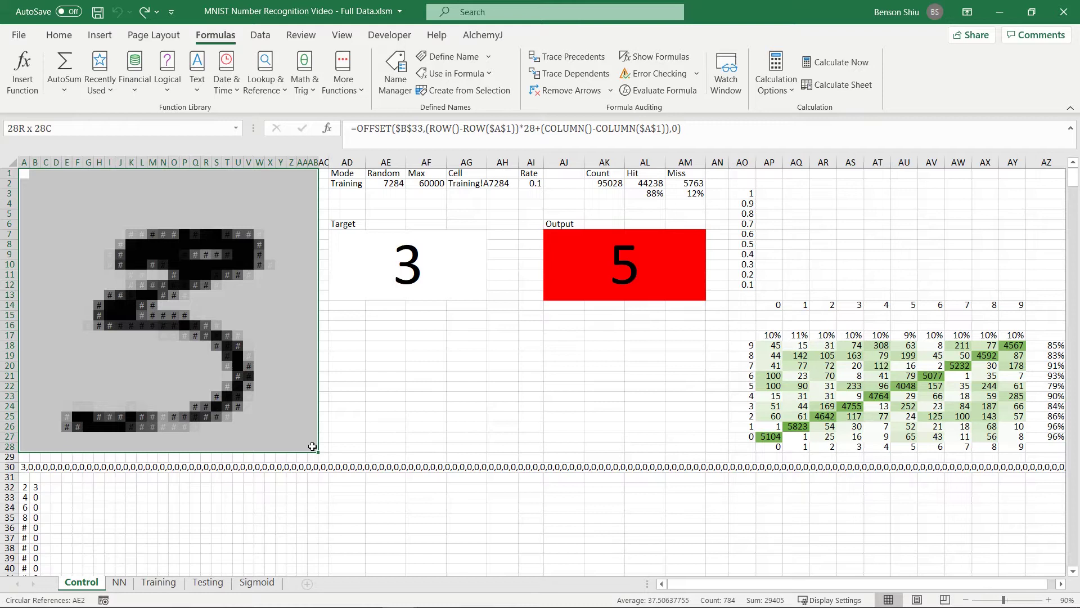
{"action": "left_click_drag", "start_coordinate": [313, 446], "coordinate": [312, 447]}
{"action": "left_click", "coordinate": [219, 296]}
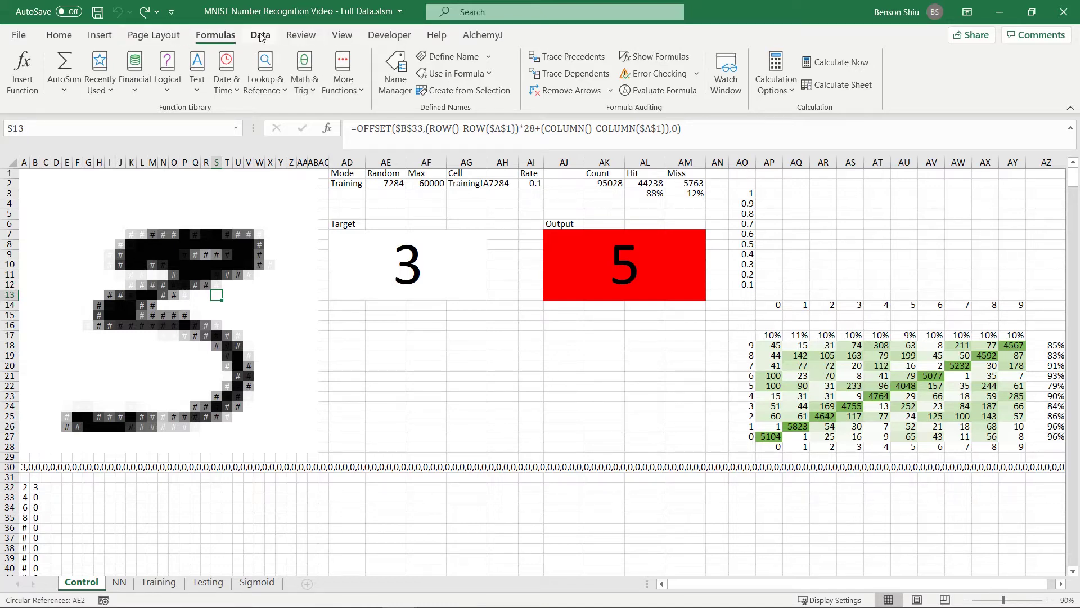
{"action": "left_click", "coordinate": [59, 35]}
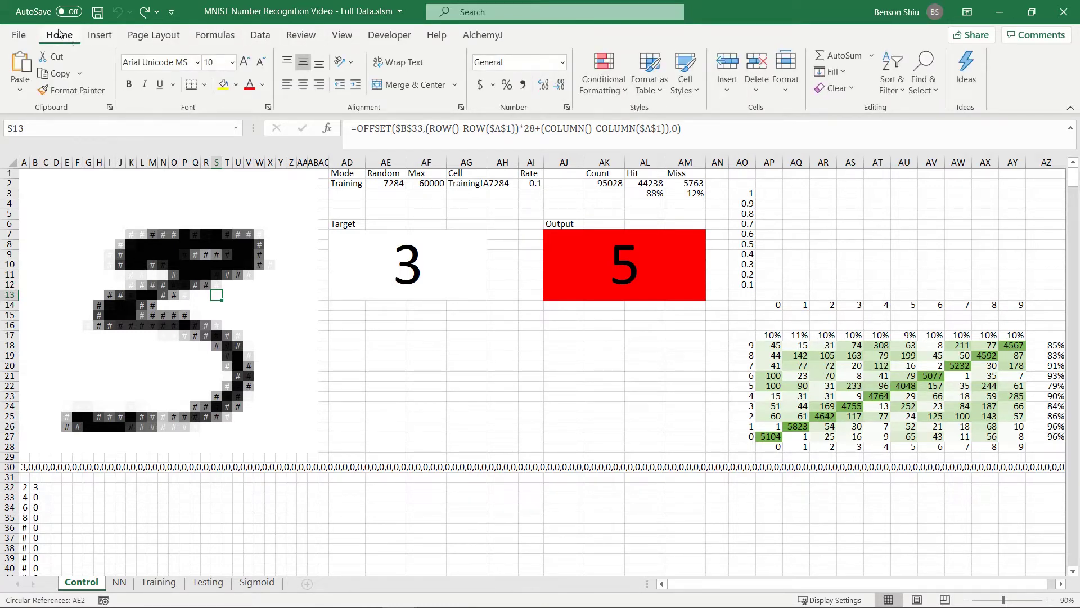
{"action": "left_click", "coordinate": [588, 69]}
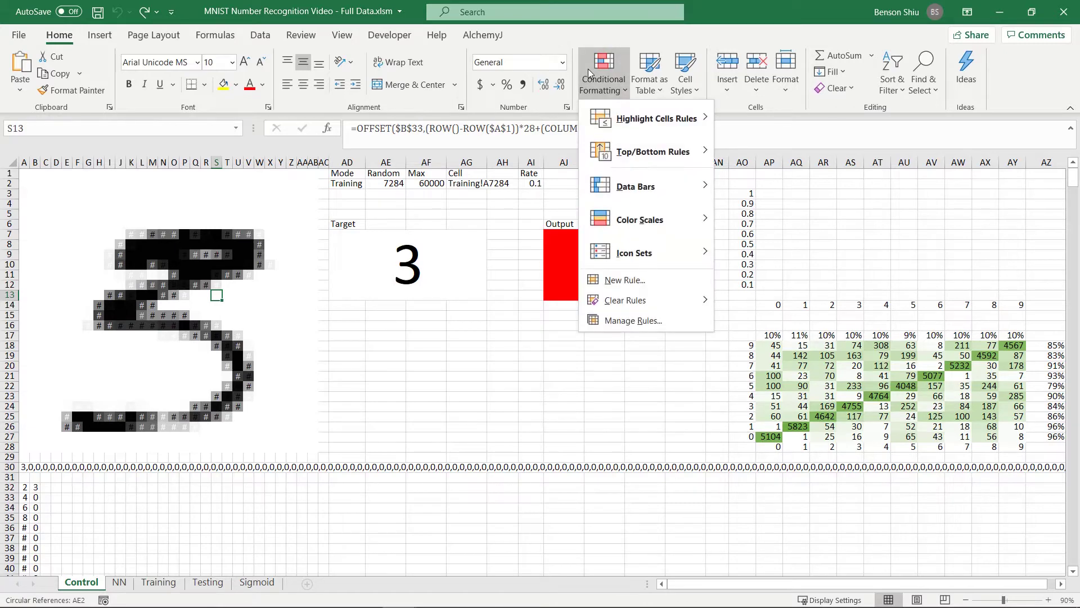
{"action": "left_click", "coordinate": [633, 321]}
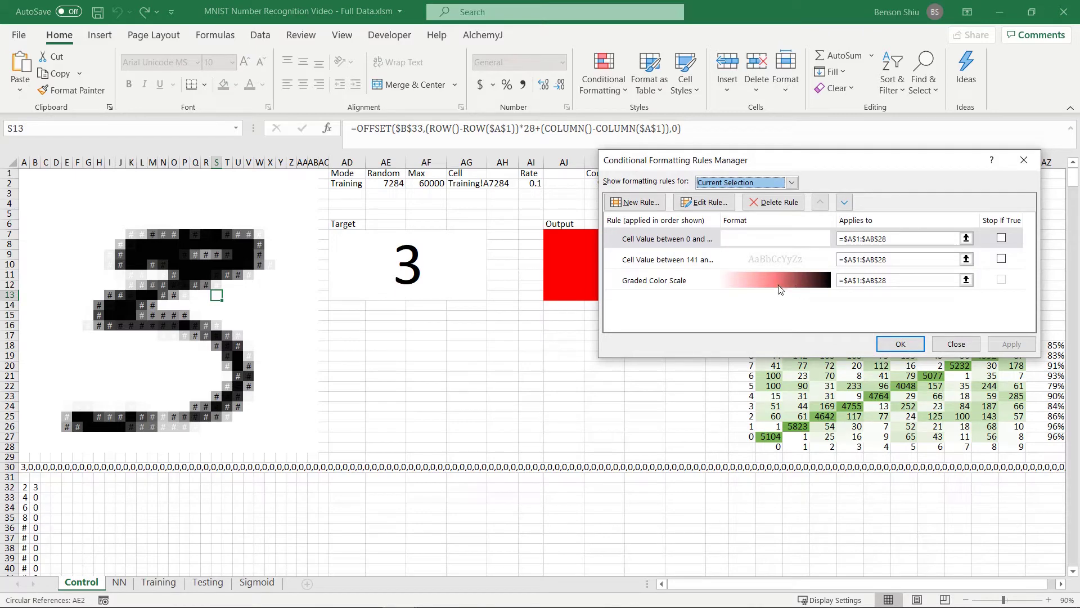
{"action": "left_click", "coordinate": [901, 345]}
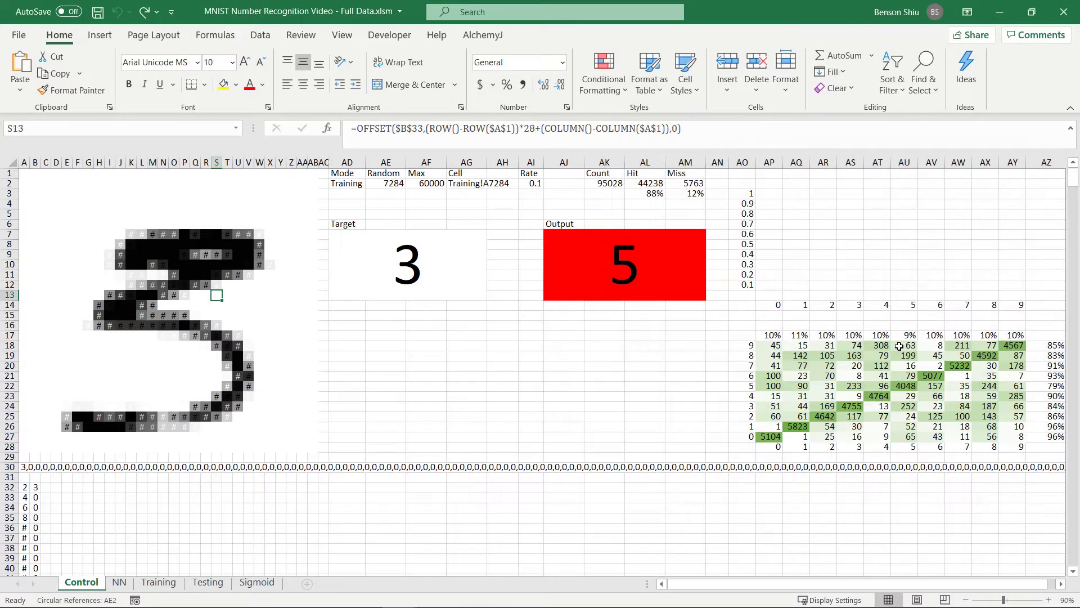
{"action": "left_click", "coordinate": [194, 200]}
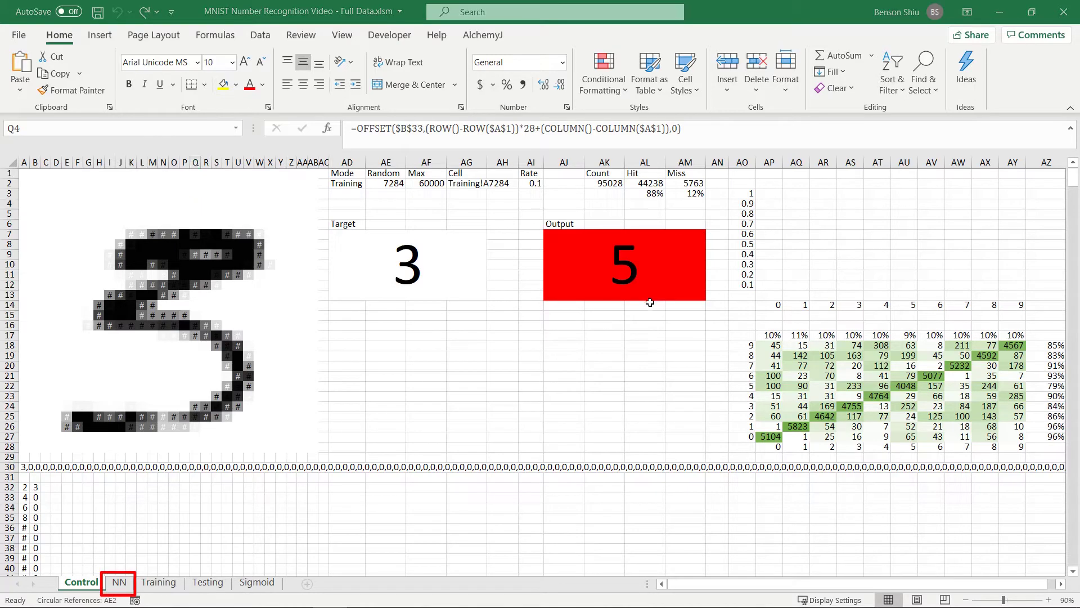
On the NN sheet, inspect input cell B2's formula =Control!B33/127-1 and the Input column B.
{"action": "left_click", "coordinate": [119, 583]}
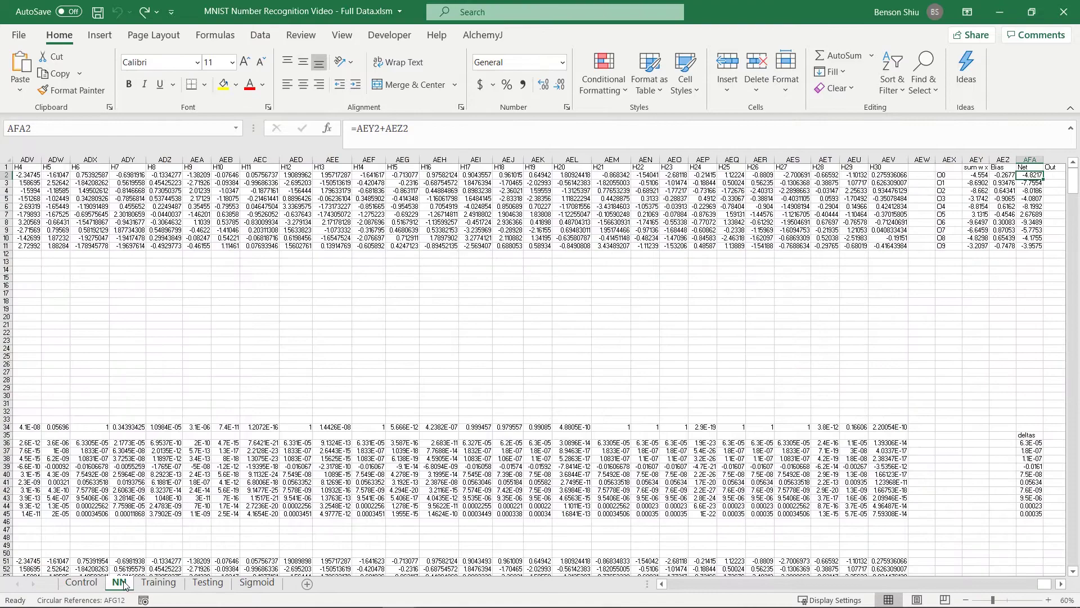
{"action": "left_click_drag", "start_coordinate": [1043, 584], "coordinate": [666, 584]}
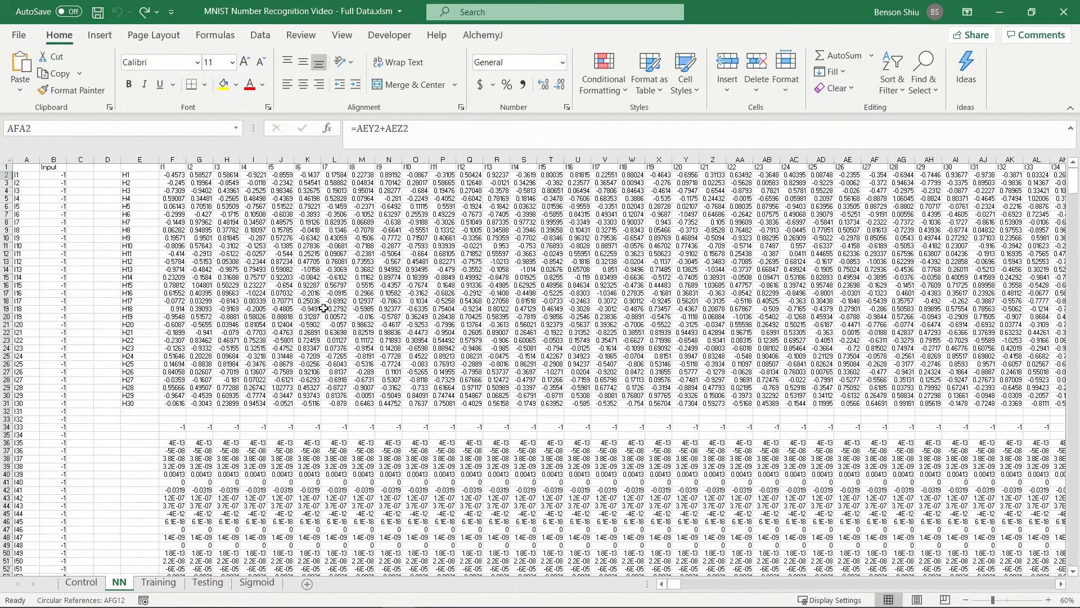
{"action": "left_click", "coordinate": [50, 176]}
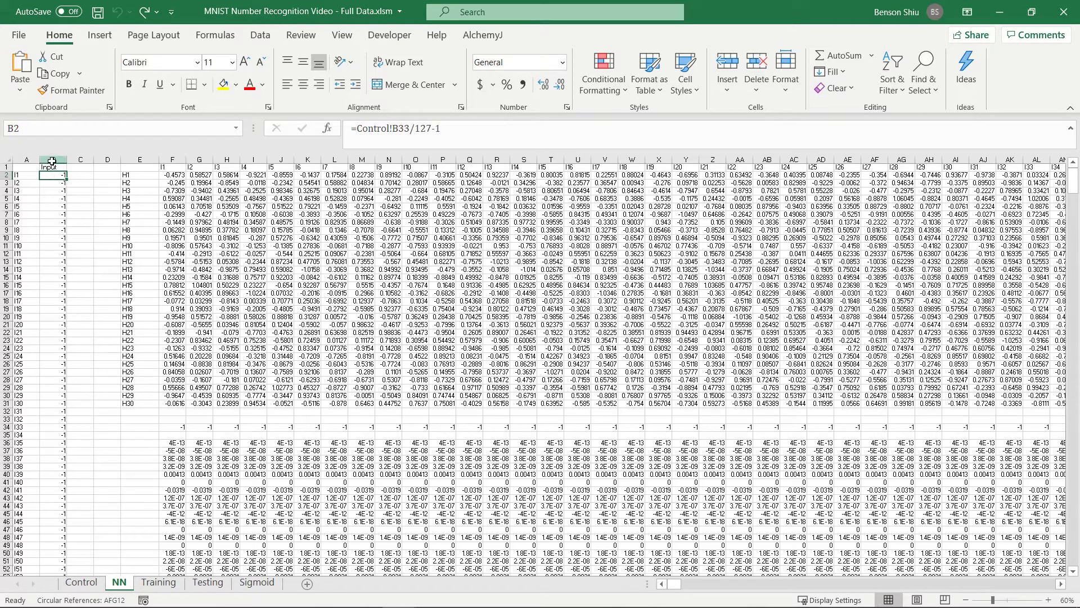
{"action": "left_click", "coordinate": [52, 161]}
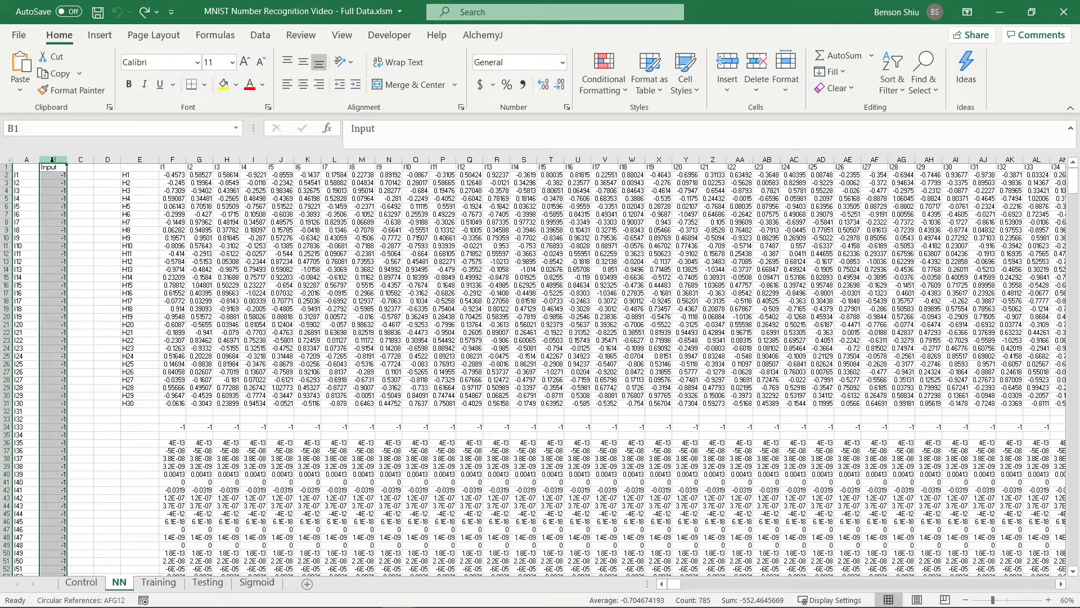
{"action": "left_click", "coordinate": [50, 176]}
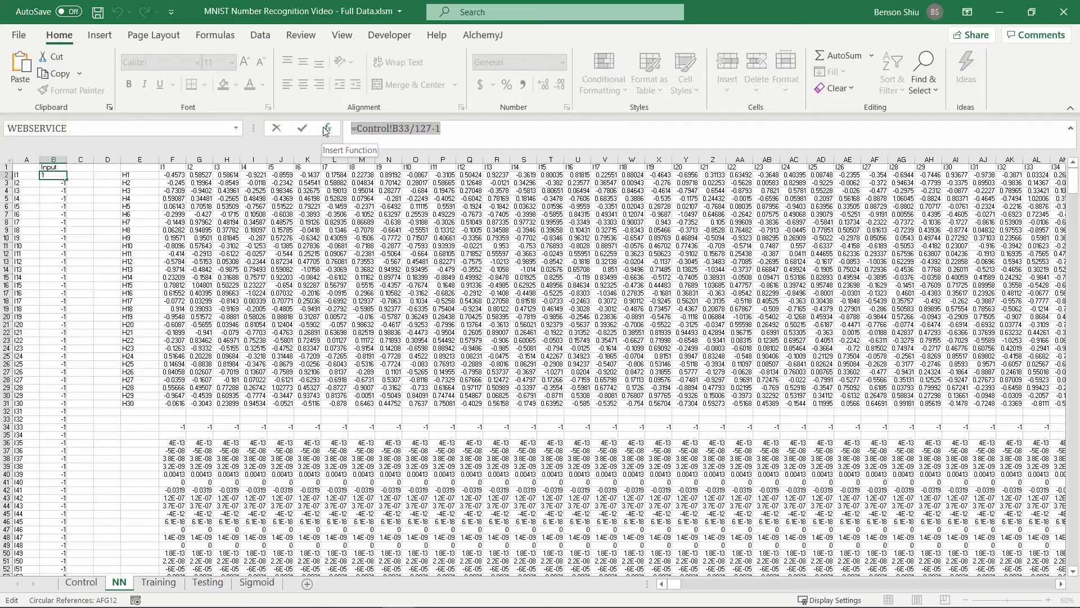
Start editing B2's formula, pointing a reference at ADI14 and then ADI2:ADI31.
{"action": "type", "text": "="}
{"action": "left_click_drag", "start_coordinate": [165, 173], "coordinate": [985, 403]}
{"action": "key", "text": "Return"}
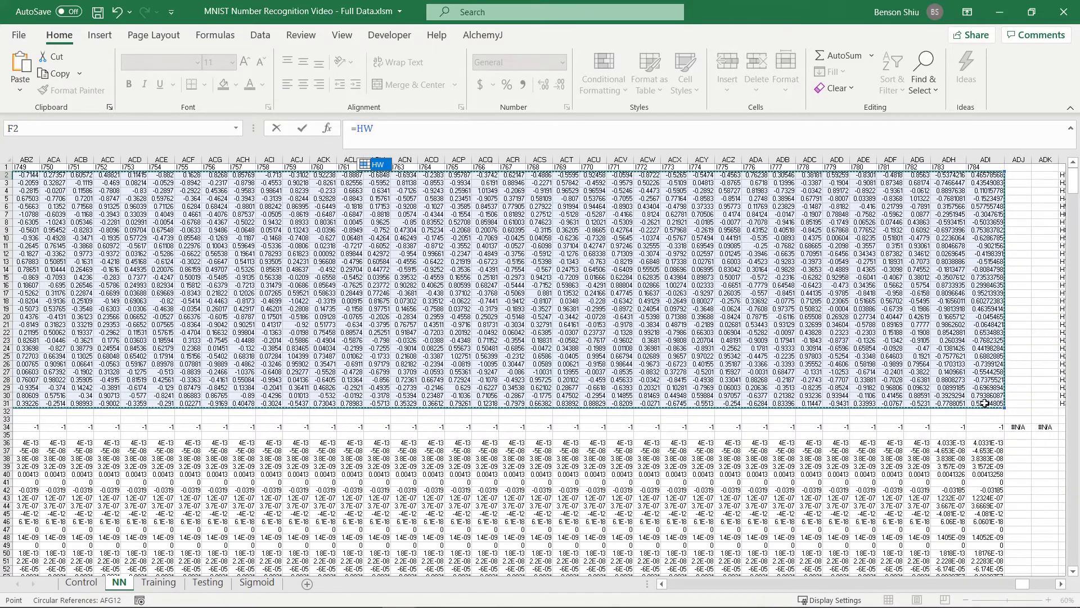
{"action": "left_click", "coordinate": [967, 273]}
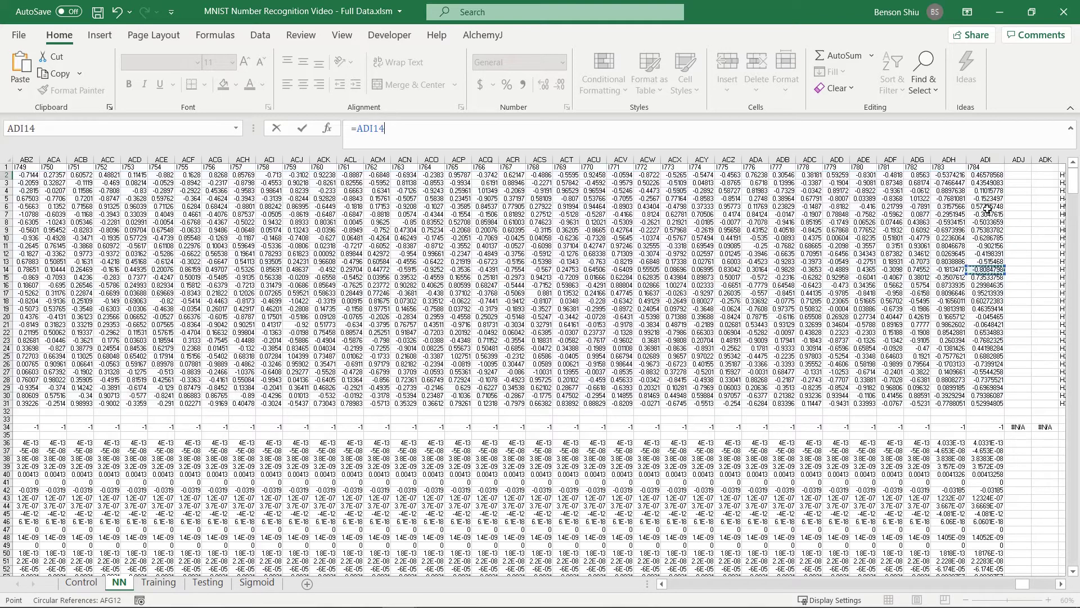
{"action": "left_click_drag", "start_coordinate": [985, 175], "coordinate": [983, 262]}
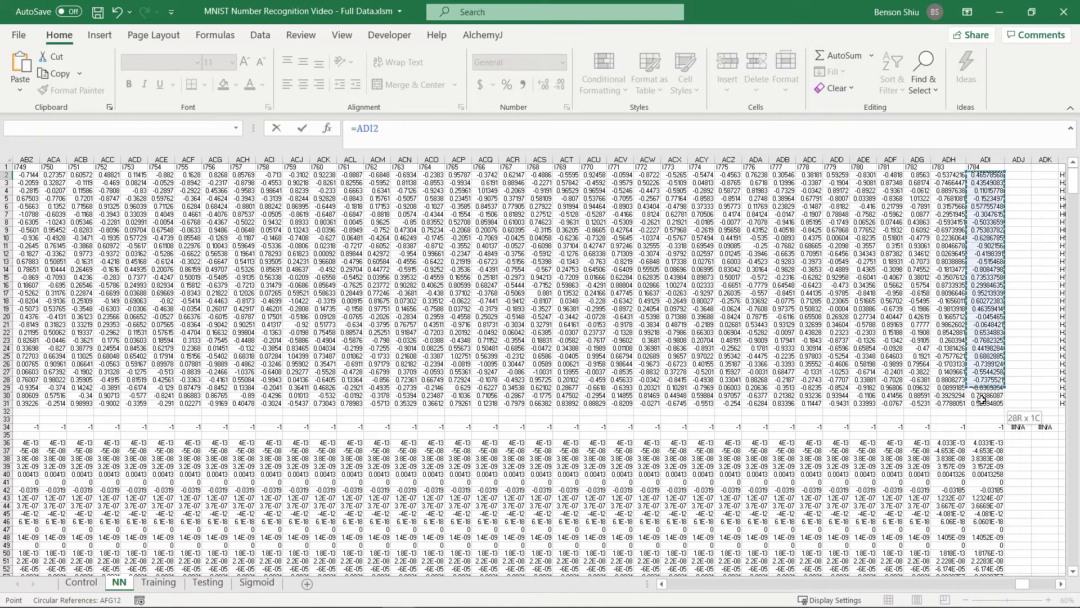
{"action": "left_click_drag", "start_coordinate": [983, 400], "coordinate": [978, 404]}
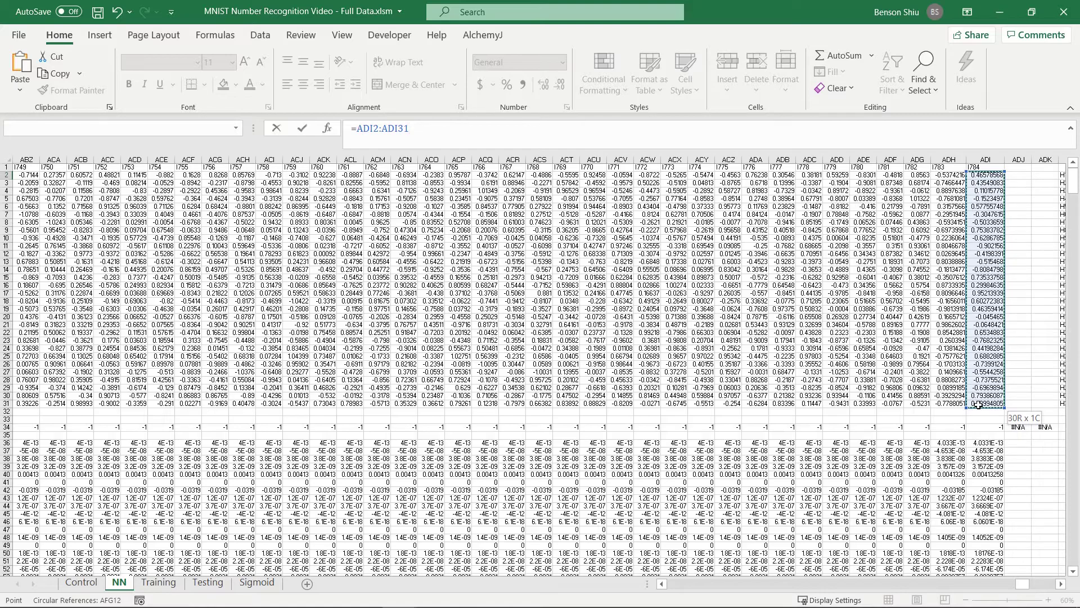
{"action": "left_click_drag", "start_coordinate": [979, 406], "coordinate": [979, 405]}
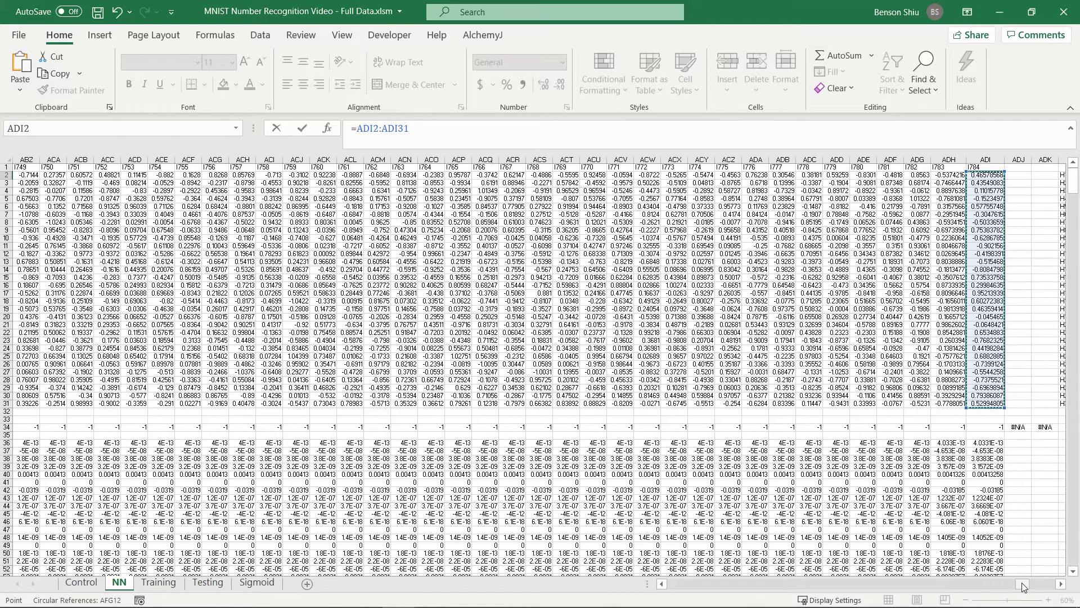
Scroll down and point the formula at H37, then at F69.
{"action": "left_click_drag", "start_coordinate": [1023, 585], "coordinate": [676, 585]}
{"action": "scroll", "coordinate": [217, 355], "scroll_direction": "down", "scroll_amount": 6}
{"action": "left_click", "coordinate": [217, 355]}
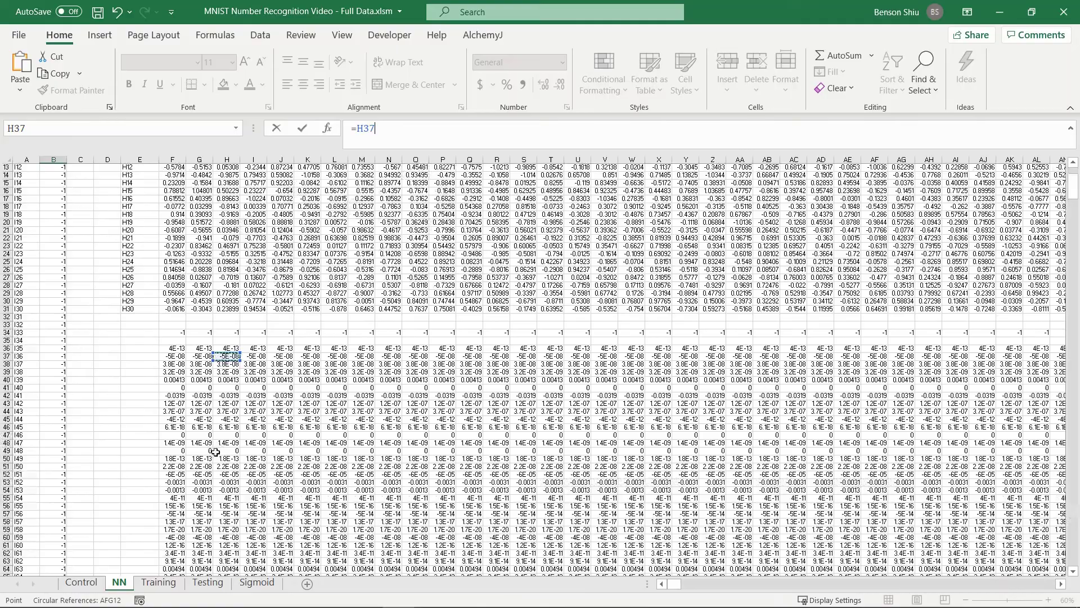
{"action": "scroll", "coordinate": [216, 449], "scroll_direction": "down", "scroll_amount": 11}
{"action": "left_click", "coordinate": [175, 301]}
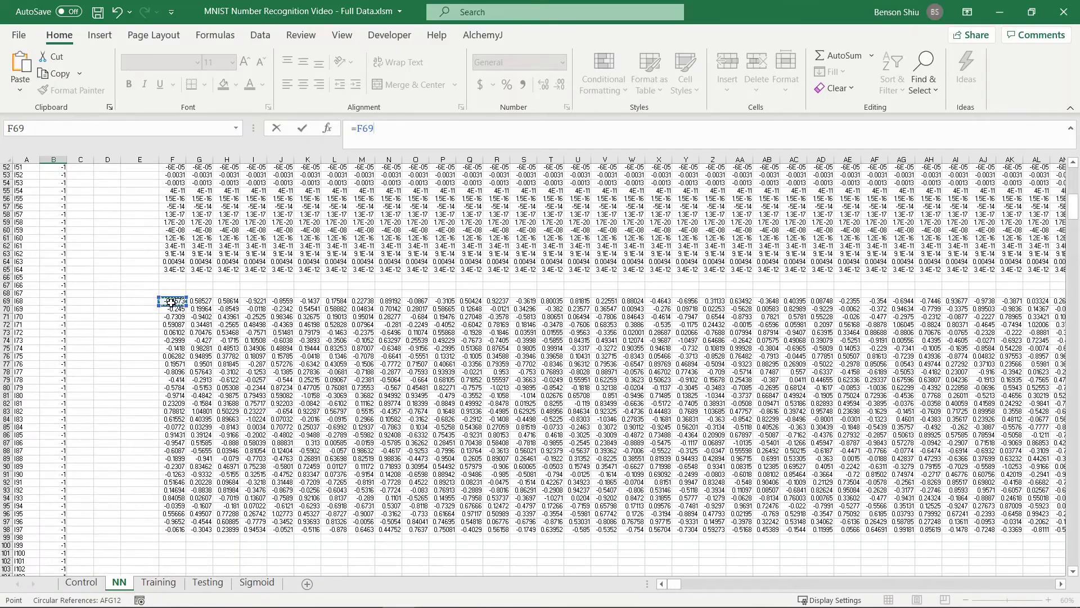
{"action": "scroll", "coordinate": [175, 307], "scroll_direction": "up", "scroll_amount": 17}
Undo the B2 edit and select the new hidden-layer weights block F69:ADI98.
{"action": "key", "text": "ctrl+z"}
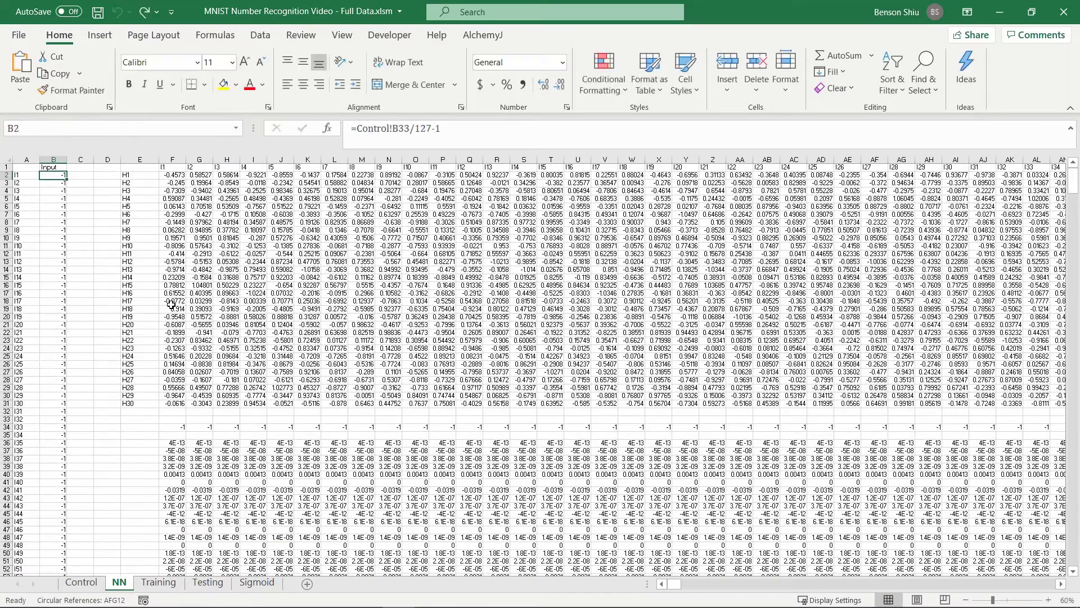
{"action": "scroll", "coordinate": [185, 495], "scroll_direction": "down", "scroll_amount": 3}
{"action": "scroll", "coordinate": [185, 495], "scroll_direction": "down", "scroll_amount": 11}
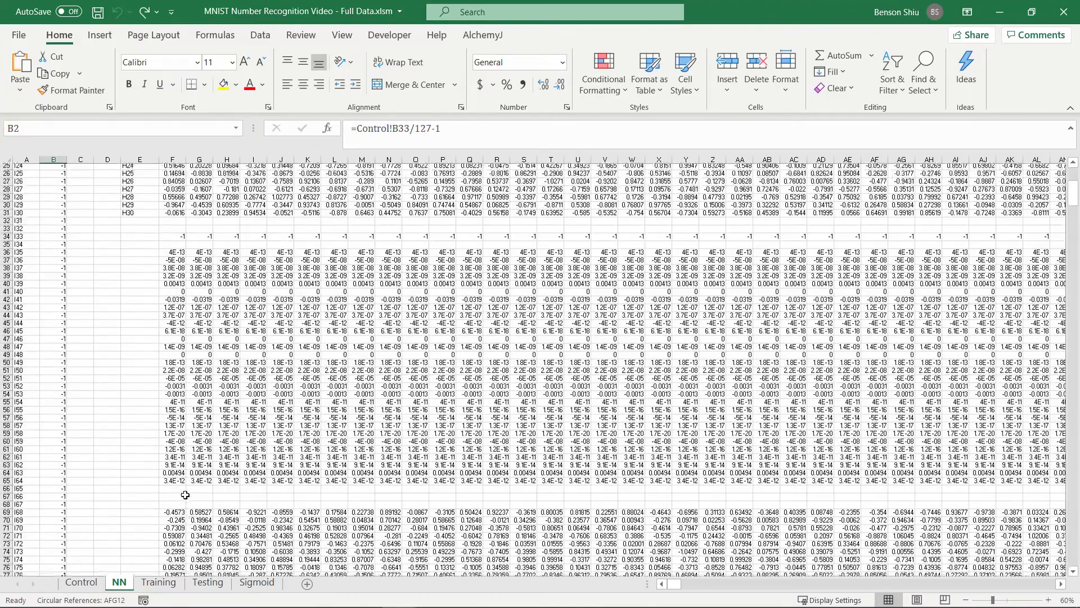
{"action": "scroll", "coordinate": [180, 482], "scroll_direction": "down", "scroll_amount": 3}
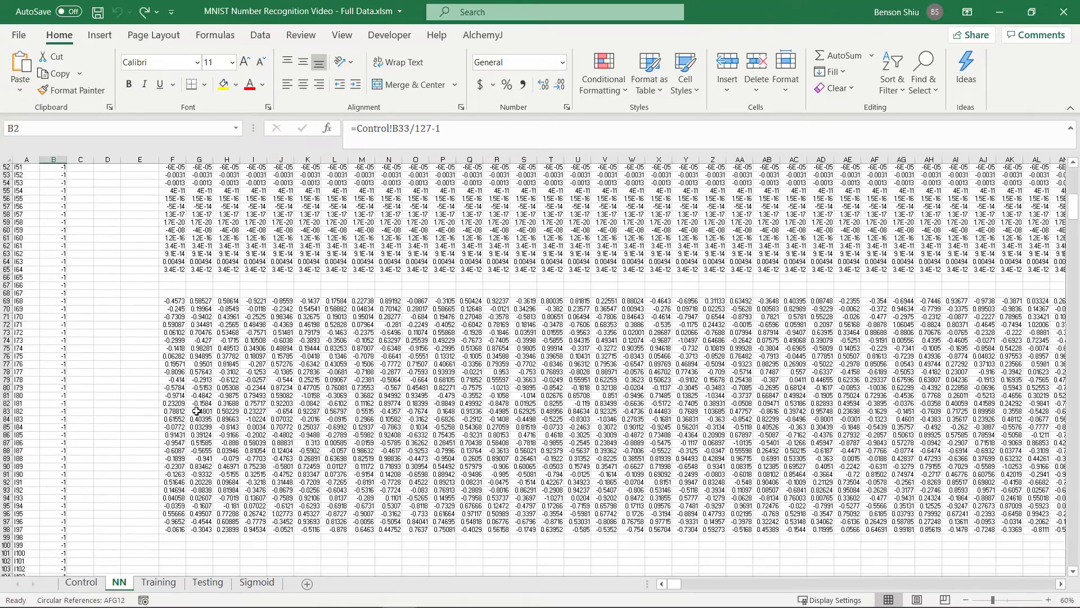
{"action": "left_click", "coordinate": [175, 302]}
{"action": "key", "text": "ctrl+shift+Down"}
{"action": "key", "text": "ctrl+shift+Right"}
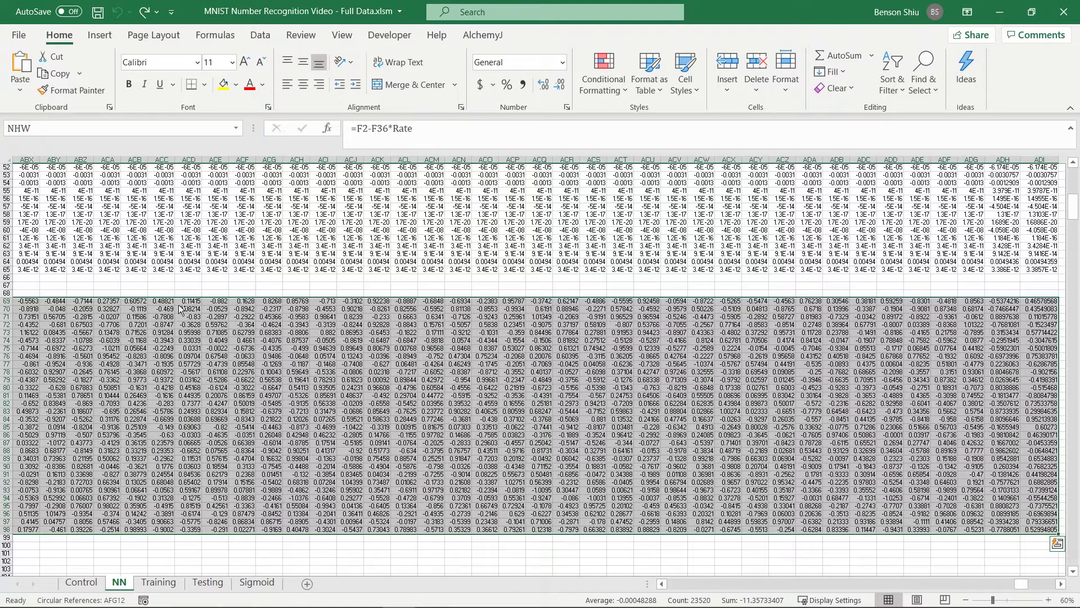
{"action": "mouse_move", "coordinate": [396, 594]}
{"action": "left_click", "coordinate": [562, 540]}
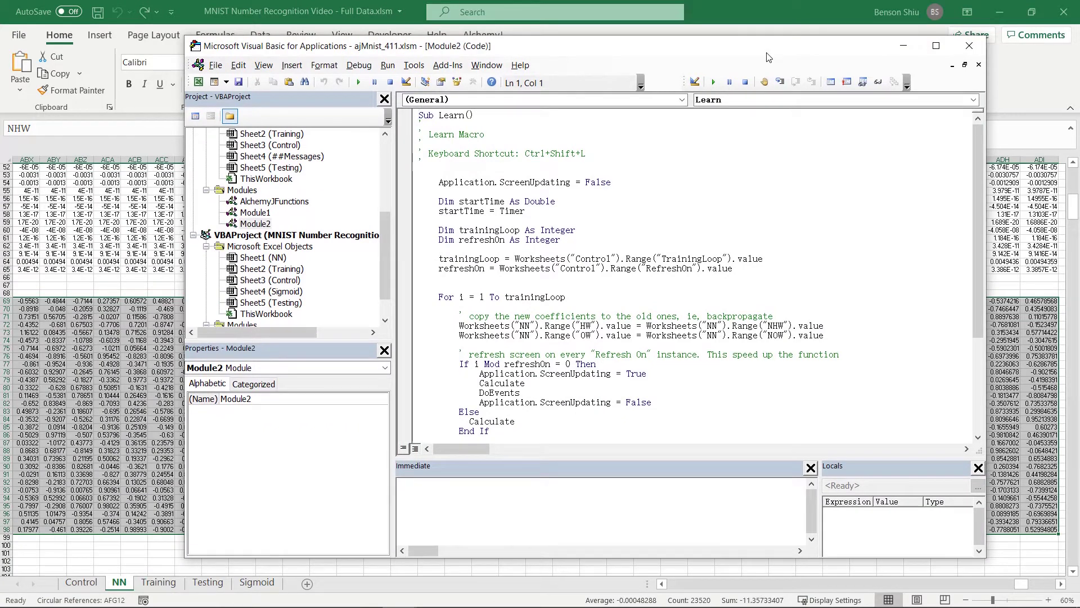
{"action": "scroll", "coordinate": [693, 216], "scroll_direction": "down", "scroll_amount": 2}
{"action": "mouse_move", "coordinate": [411, 287]}
{"action": "left_mouse_down"}
{"action": "mouse_move", "coordinate": [412, 242]}
{"action": "mouse_move", "coordinate": [411, 270]}
{"action": "left_mouse_up"}
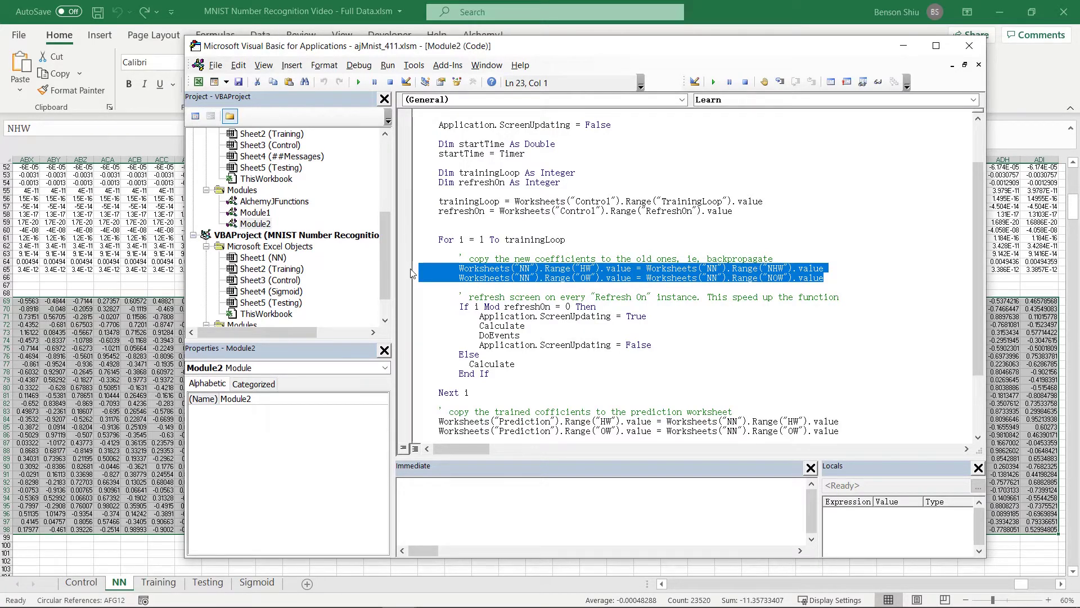
{"action": "key", "text": "alt+F11"}
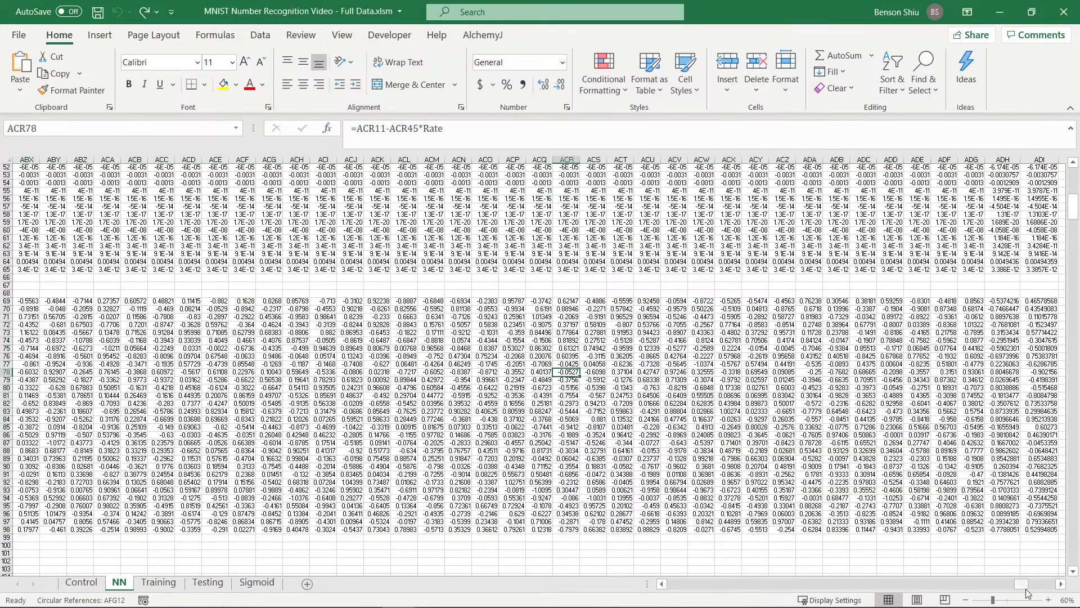
Scroll to the output layer and mark the O0–O9 labels and their ten Out values.
{"action": "scroll", "coordinate": [981, 330], "scroll_direction": "up", "scroll_amount": 15}
{"action": "scroll", "coordinate": [345, 206], "scroll_direction": "left", "scroll_amount": 6}
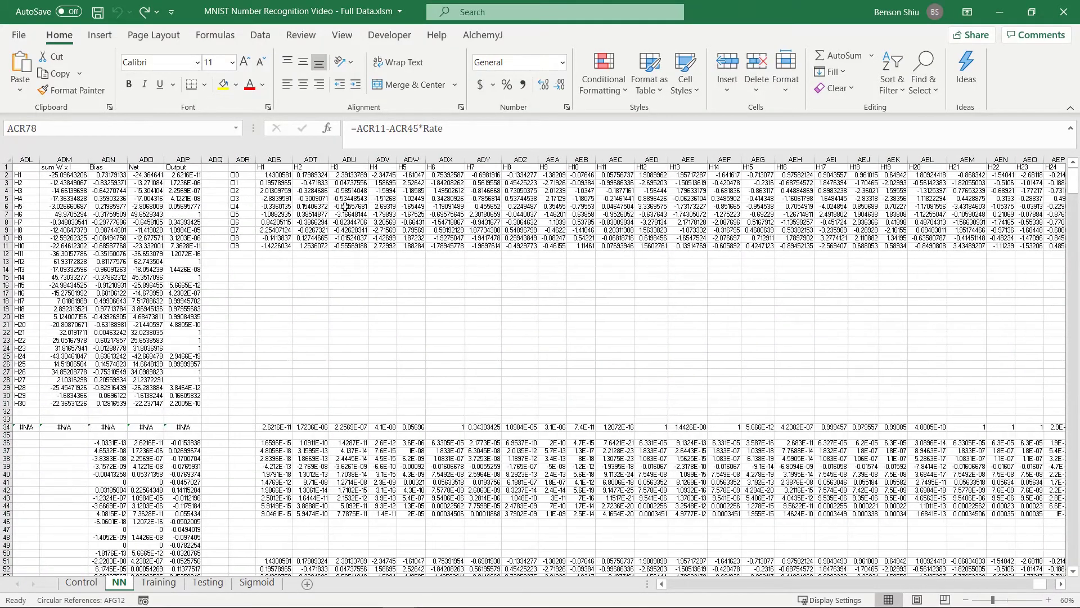
{"action": "left_click", "coordinate": [275, 176]}
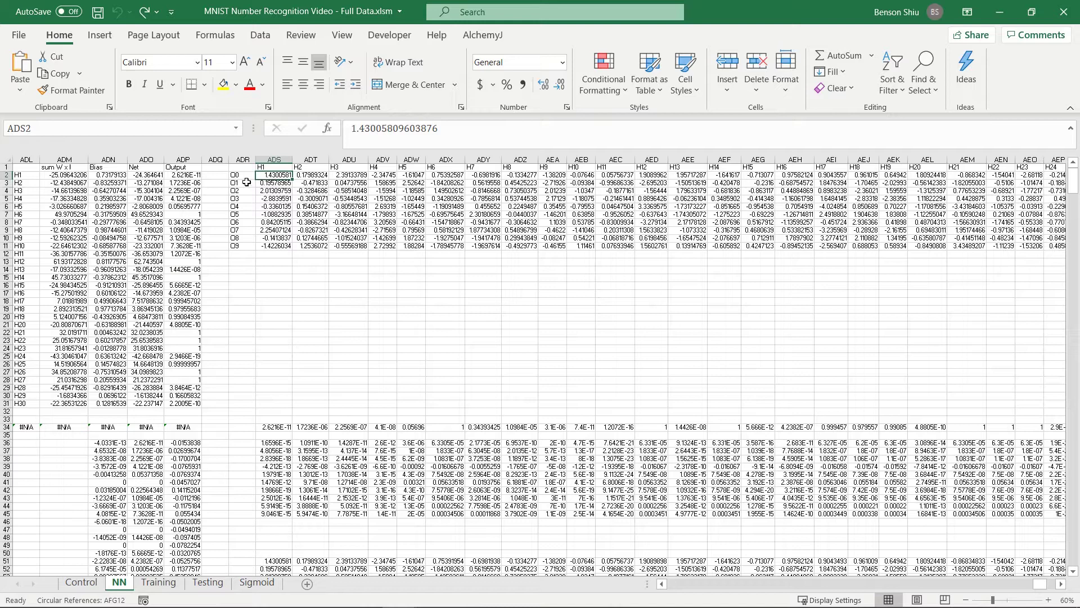
{"action": "left_click_drag", "start_coordinate": [1040, 584], "coordinate": [1047, 584]}
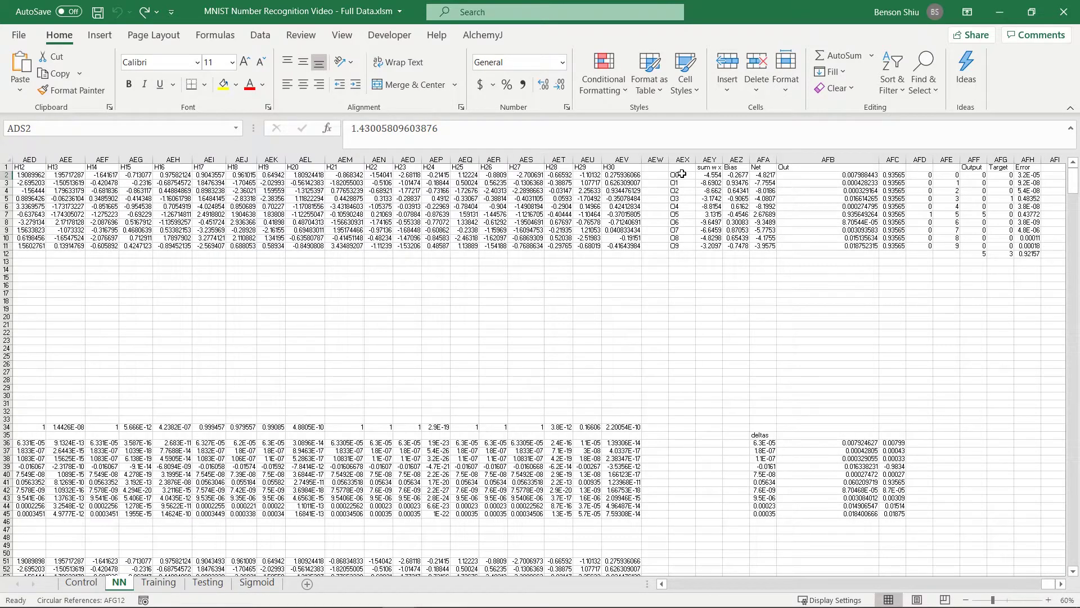
{"action": "left_click_drag", "start_coordinate": [682, 175], "coordinate": [682, 246]}
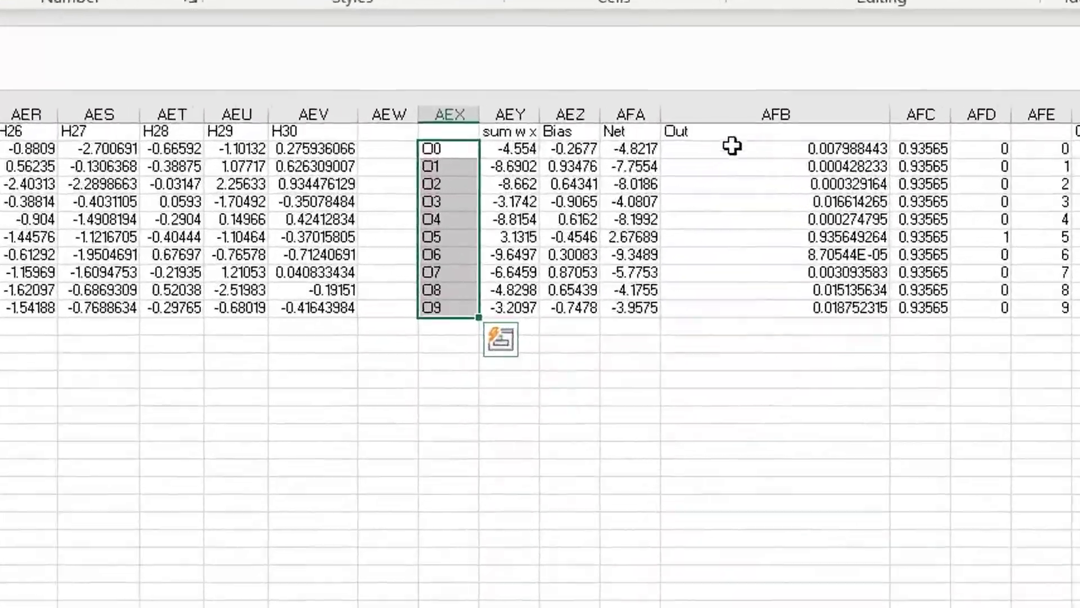
{"action": "left_click_drag", "start_coordinate": [782, 168], "coordinate": [788, 260]}
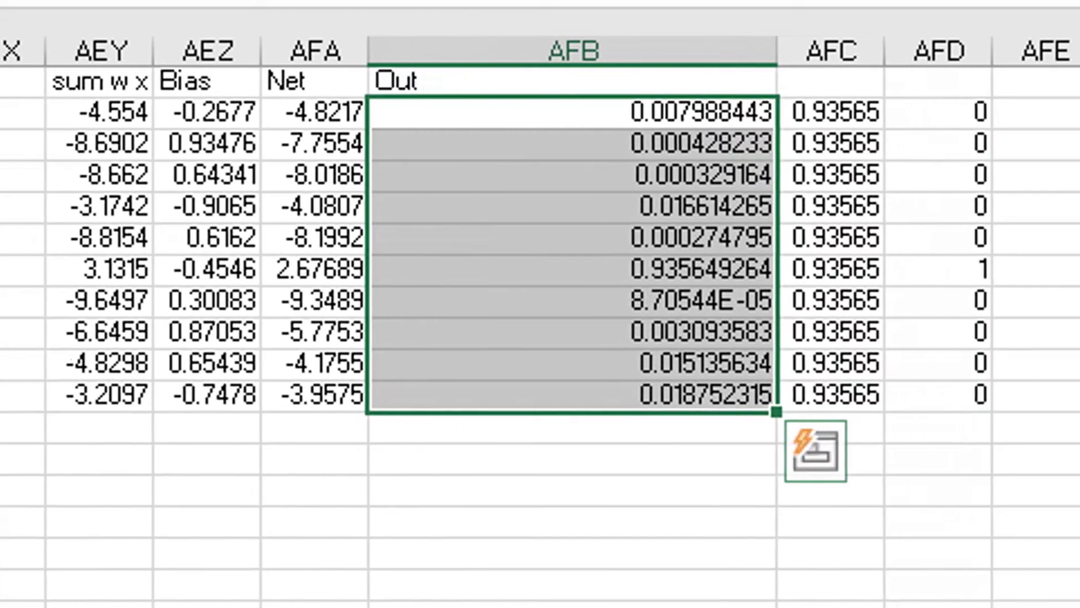
Check the Output column's predicted digit 5 and read AFB3's sigmoid formula without changing it.
{"action": "left_click", "coordinate": [1060, 247]}
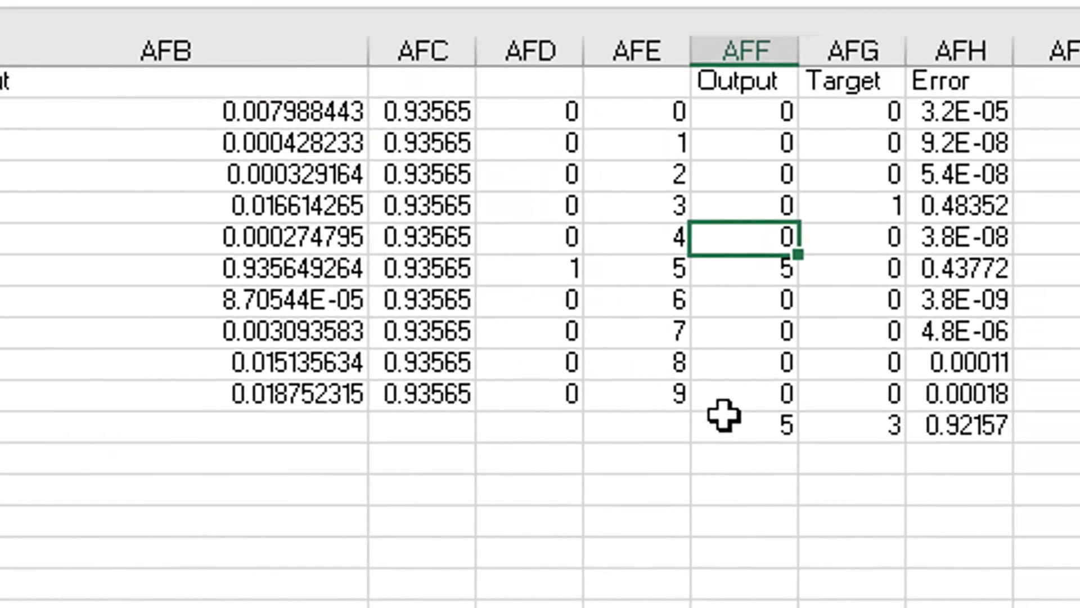
{"action": "left_click", "coordinate": [1023, 436]}
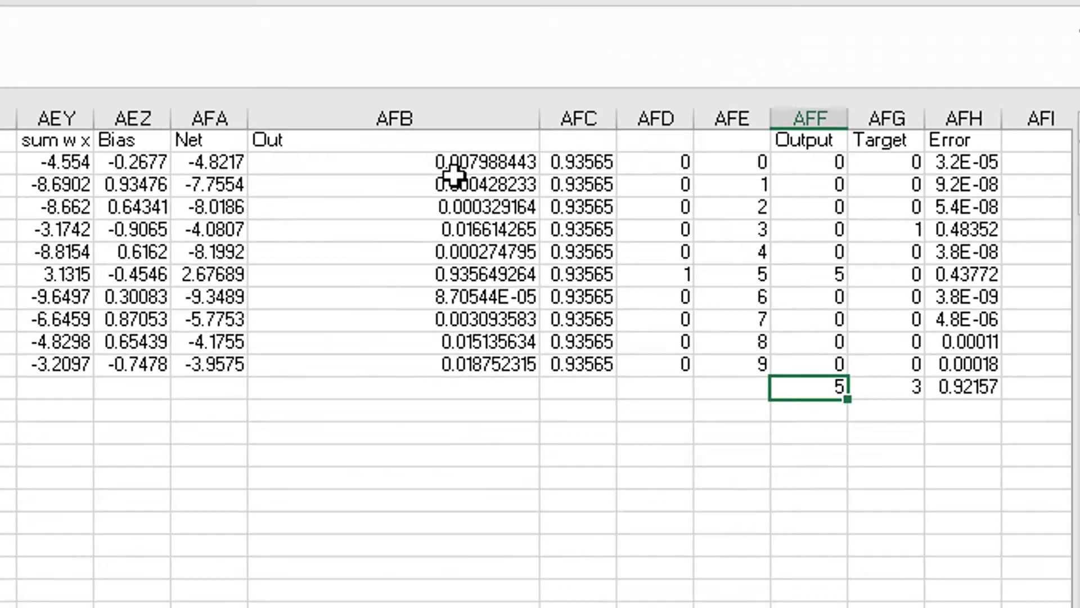
{"action": "left_click", "coordinate": [453, 175]}
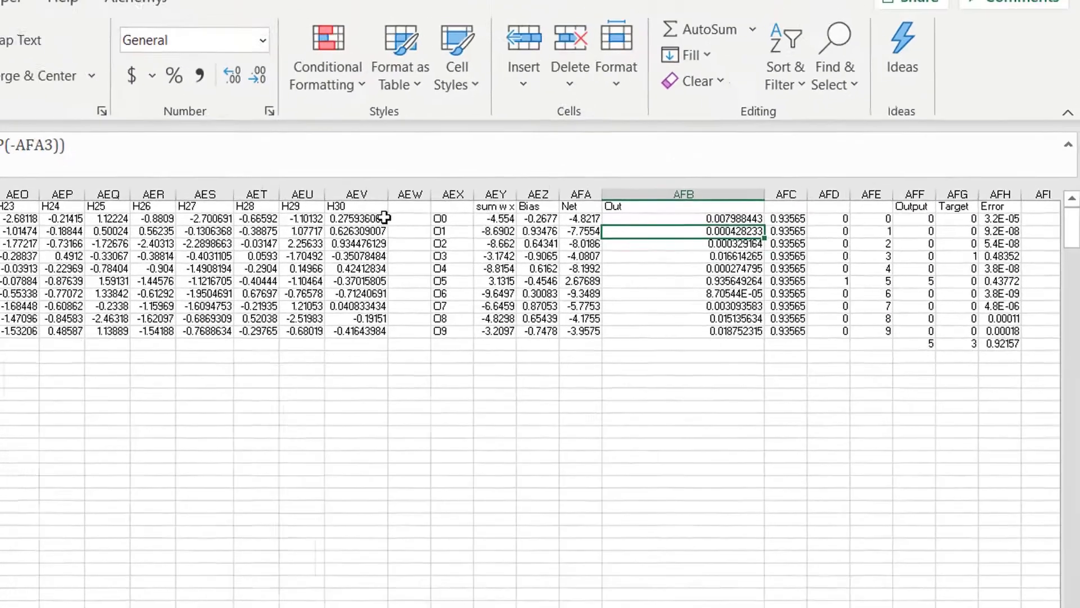
{"action": "left_click", "coordinate": [189, 158]}
{"action": "key", "text": "shift+Home"}
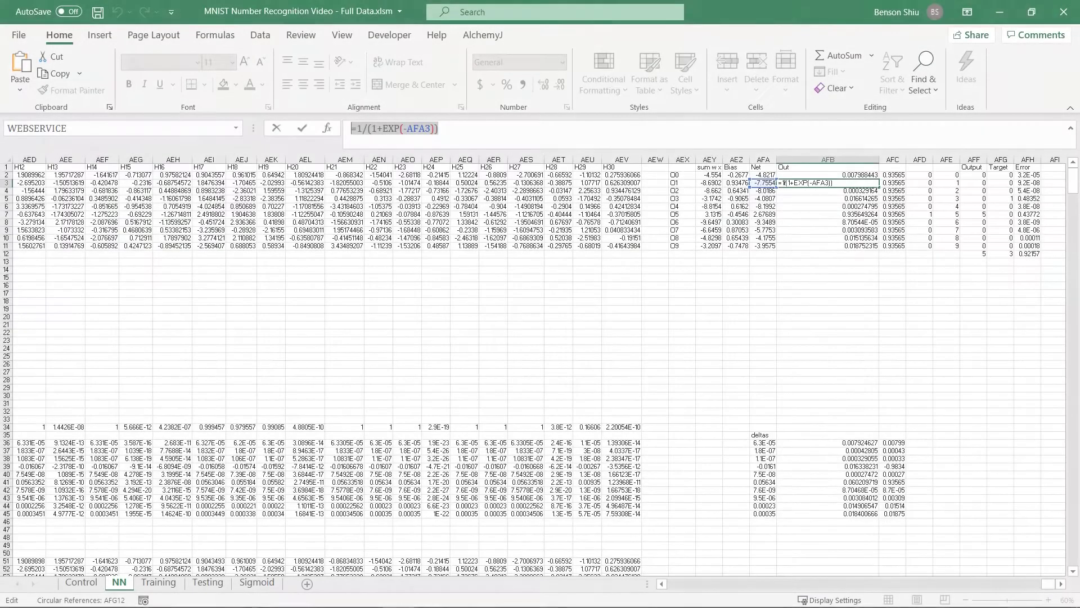
{"action": "key", "text": "Escape"}
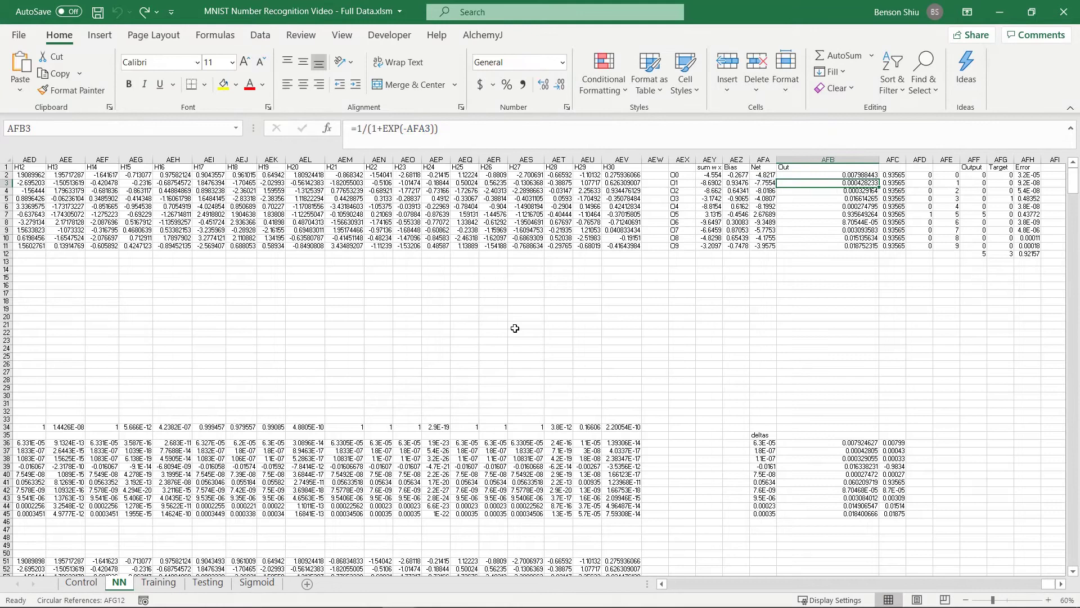
Recalculate the workbook from the Control sheet so a new sample digit 0 is drawn.
{"action": "left_click", "coordinate": [81, 583]}
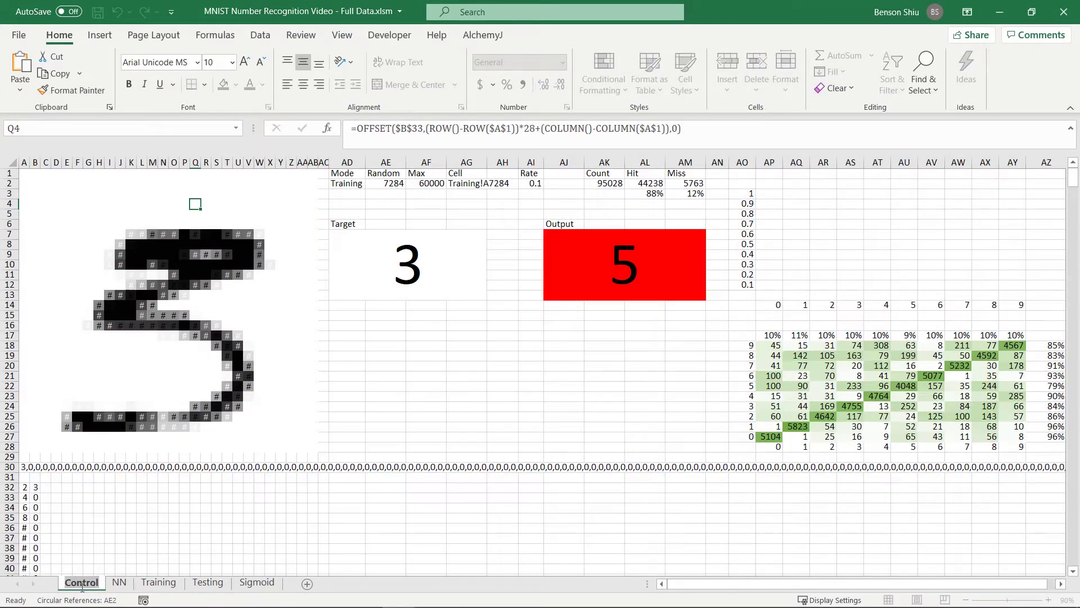
{"action": "left_click", "coordinate": [216, 34]}
{"action": "left_click", "coordinate": [427, 214]}
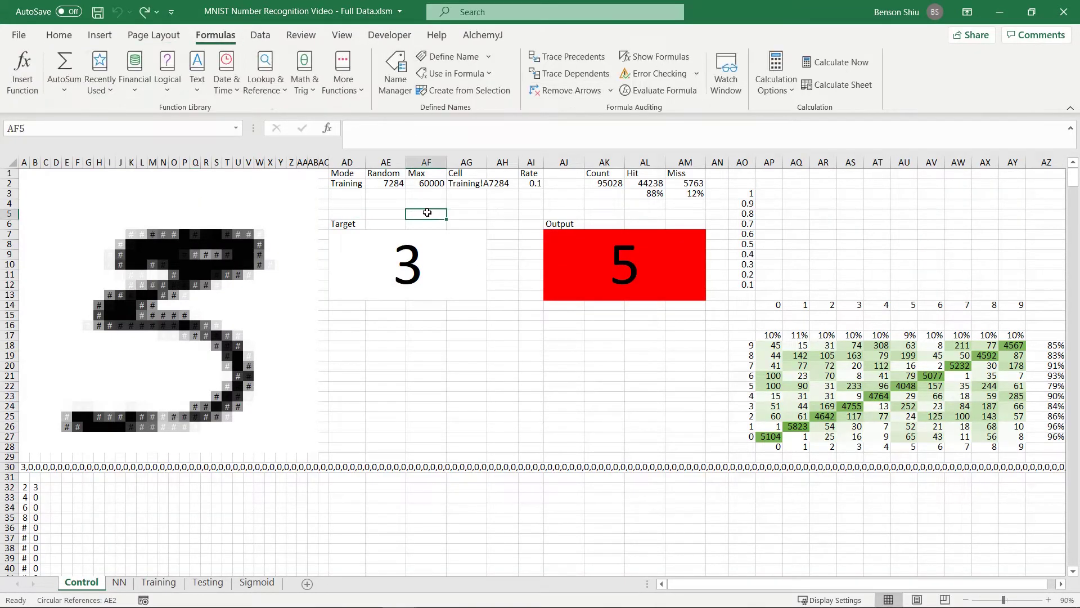
{"action": "left_click", "coordinate": [842, 63]}
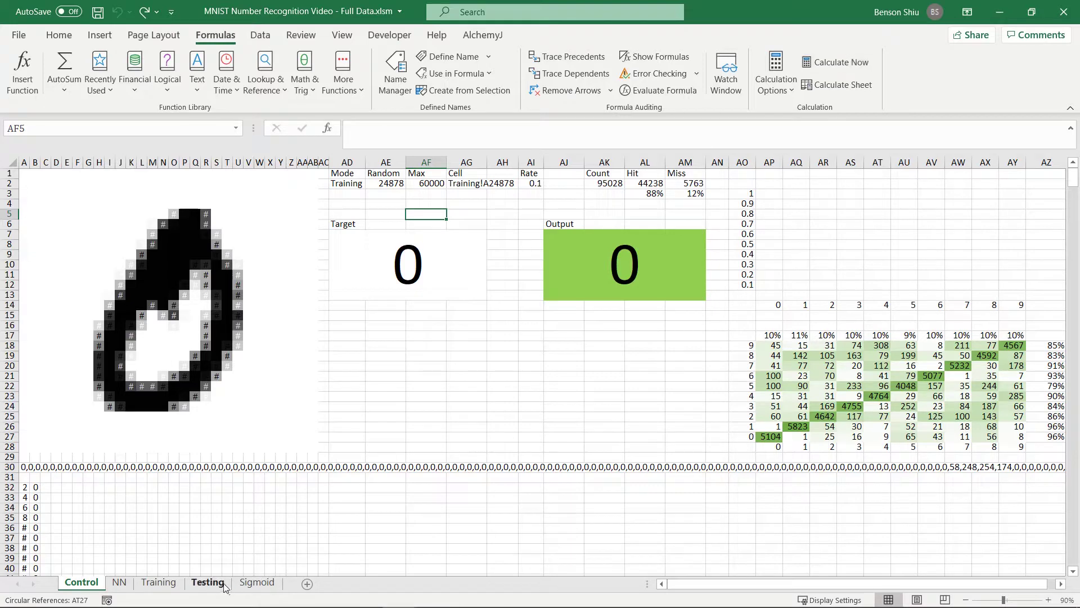
On the Training sheet, inspect cell A1's comma-separated string and its leading label 5.
{"action": "left_click", "coordinate": [160, 583]}
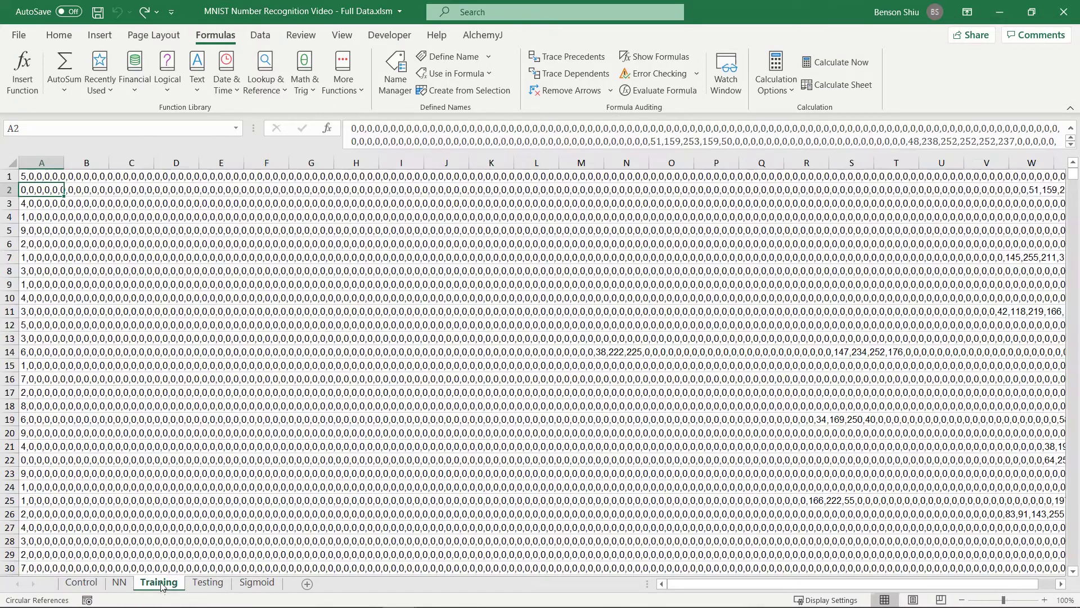
{"action": "left_click", "coordinate": [25, 177]}
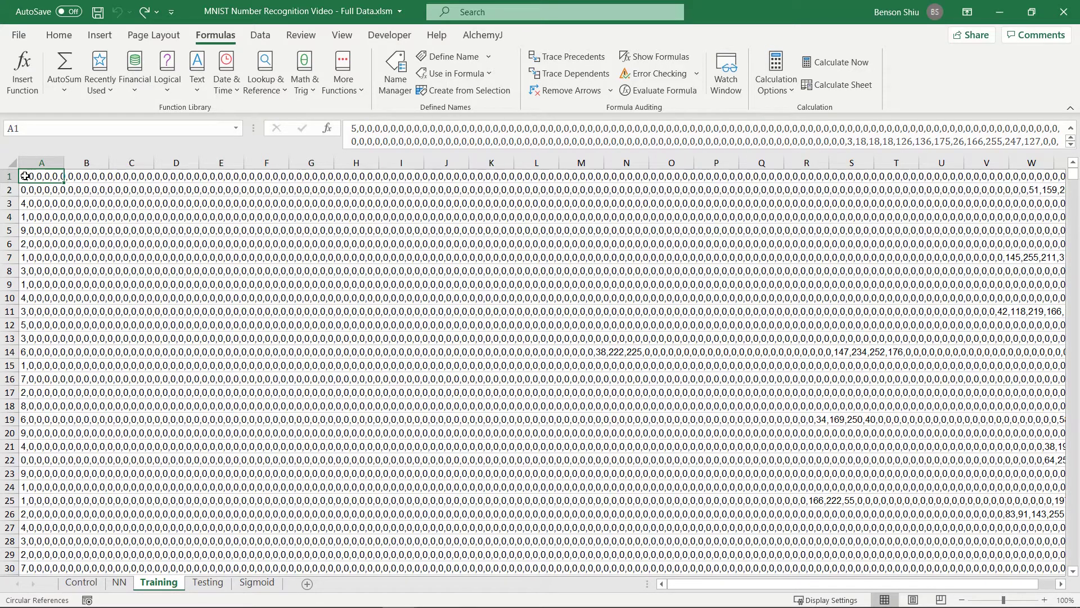
{"action": "left_click", "coordinate": [357, 131]}
{"action": "left_click_drag", "start_coordinate": [356, 131], "coordinate": [342, 127]}
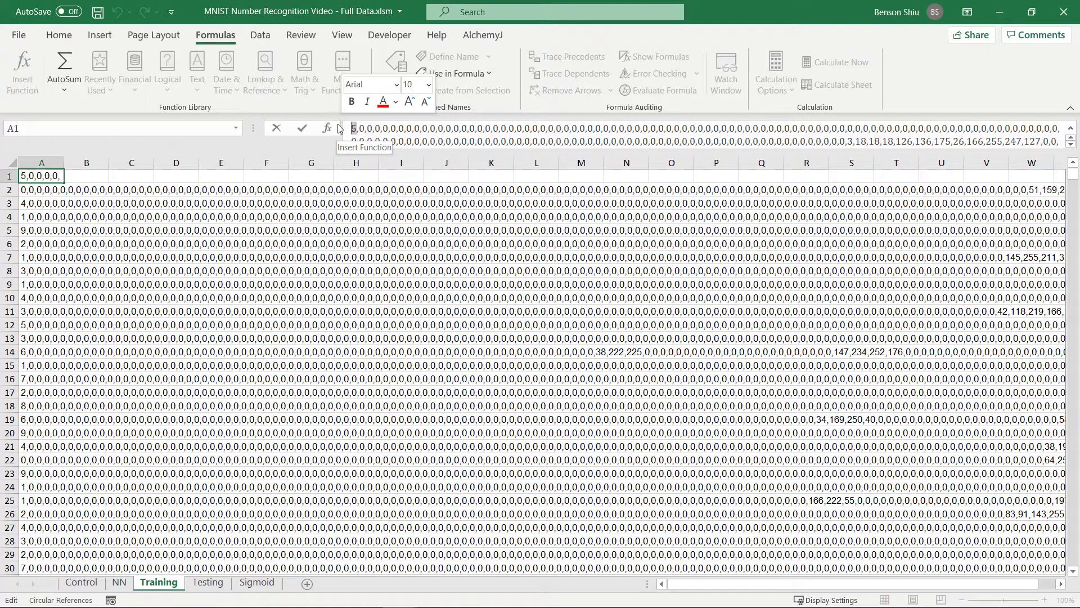
Leave A1 unchanged, check AE2's =RANDBETWEEN(1,AF2) on Control, and recalculate twice.
{"action": "key", "text": "Escape"}
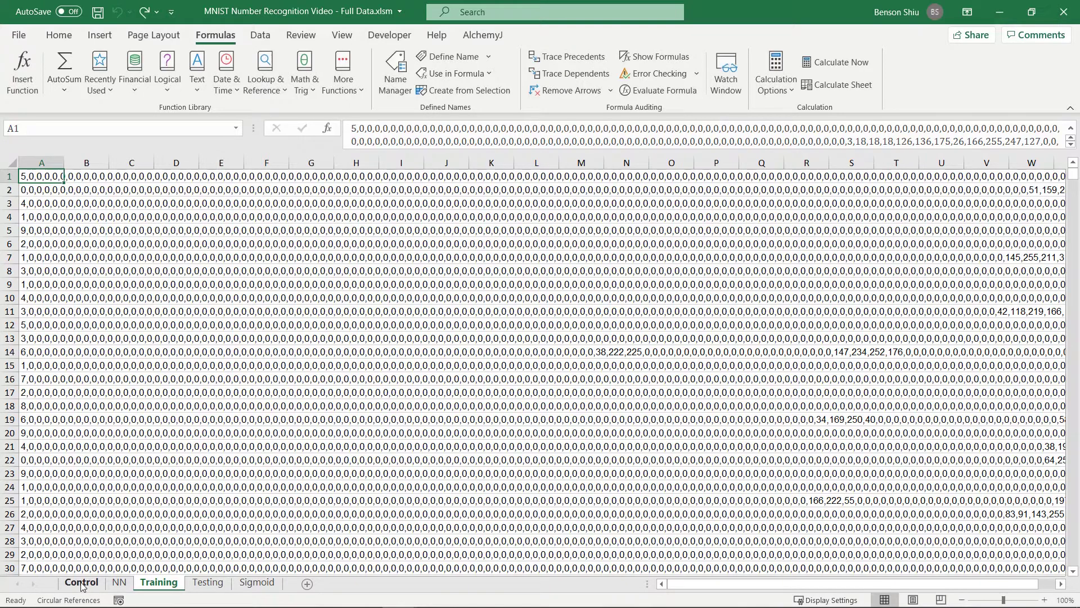
{"action": "left_click", "coordinate": [81, 583]}
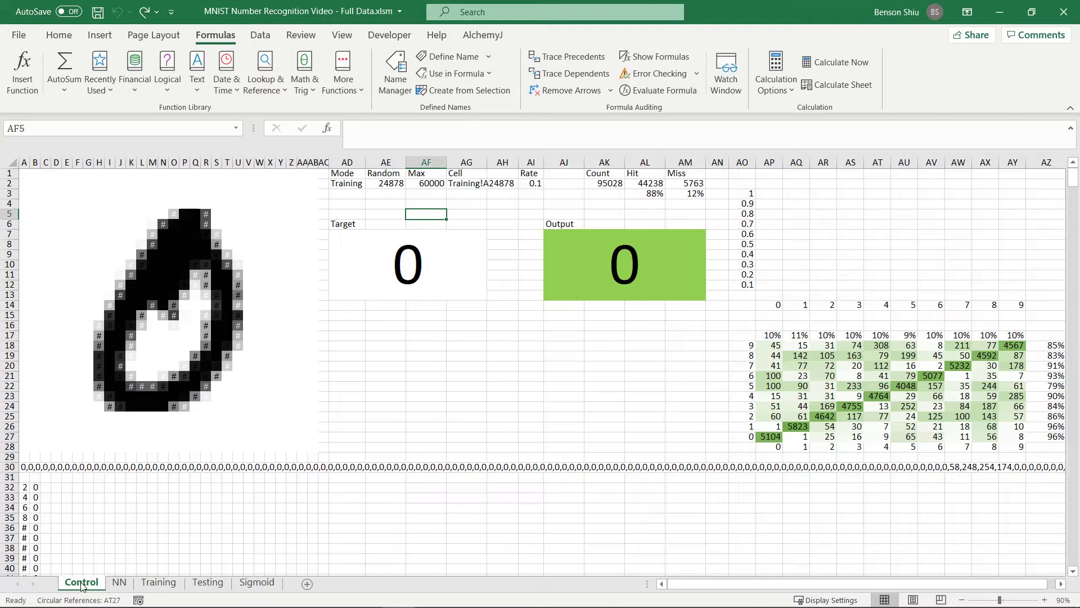
{"action": "left_click", "coordinate": [387, 184]}
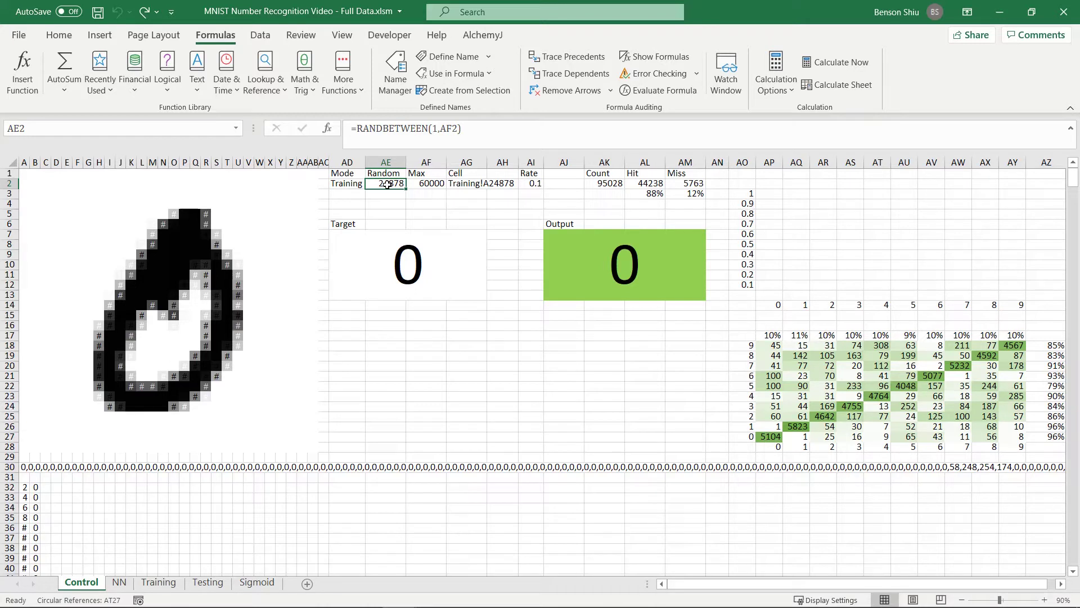
{"action": "left_click", "coordinate": [825, 63]}
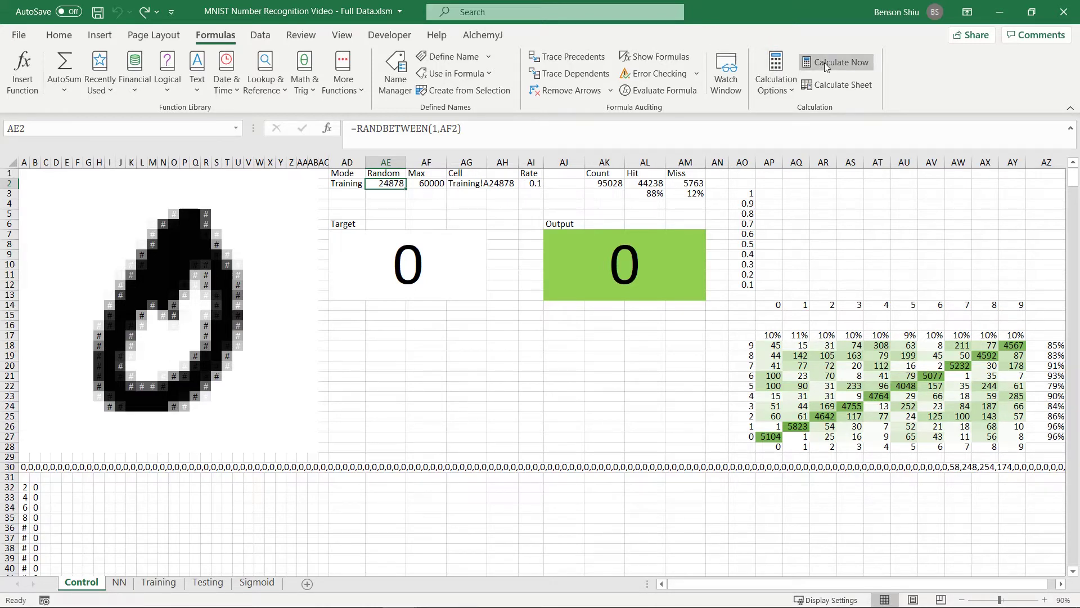
{"action": "left_click", "coordinate": [825, 62]}
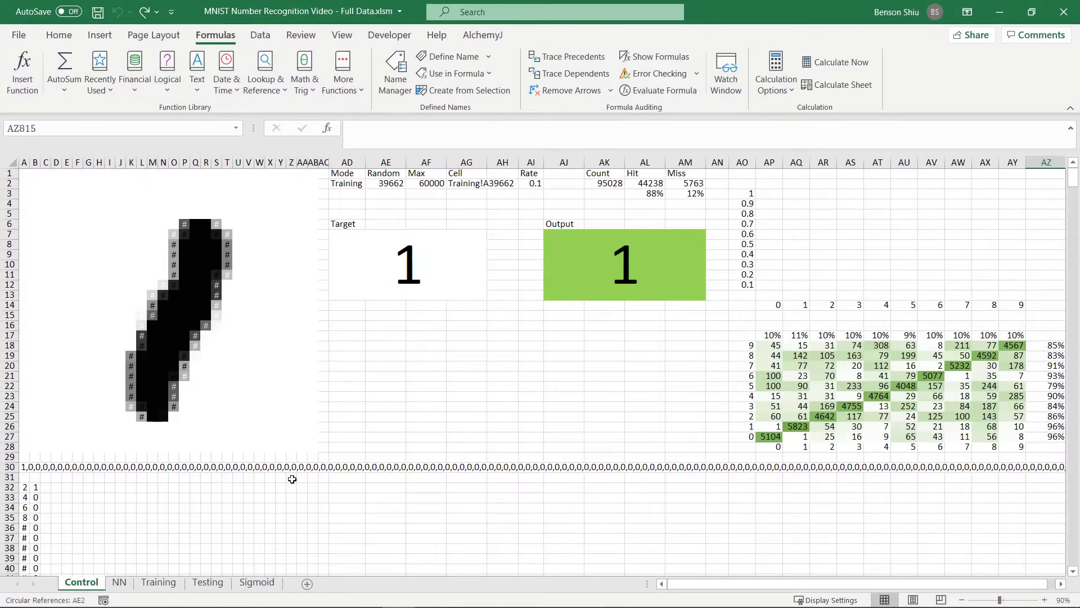
In ajMnist_411.xlsm, browse AlchemyJ's Add Definition options, then view the InputOutput sheet.
{"action": "mouse_move", "coordinate": [397, 598]}
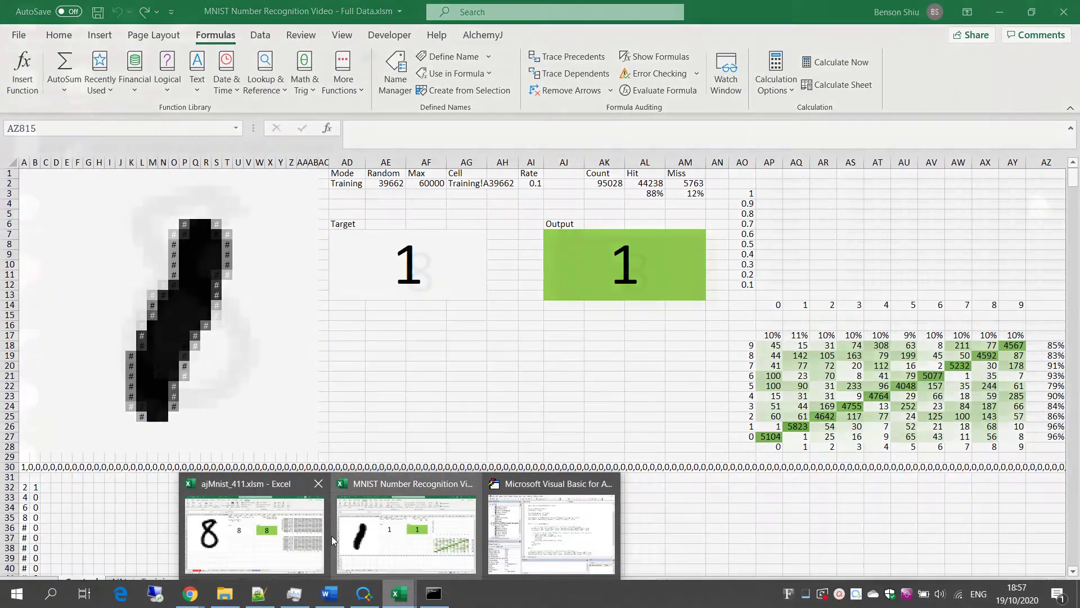
{"action": "left_click", "coordinate": [293, 536]}
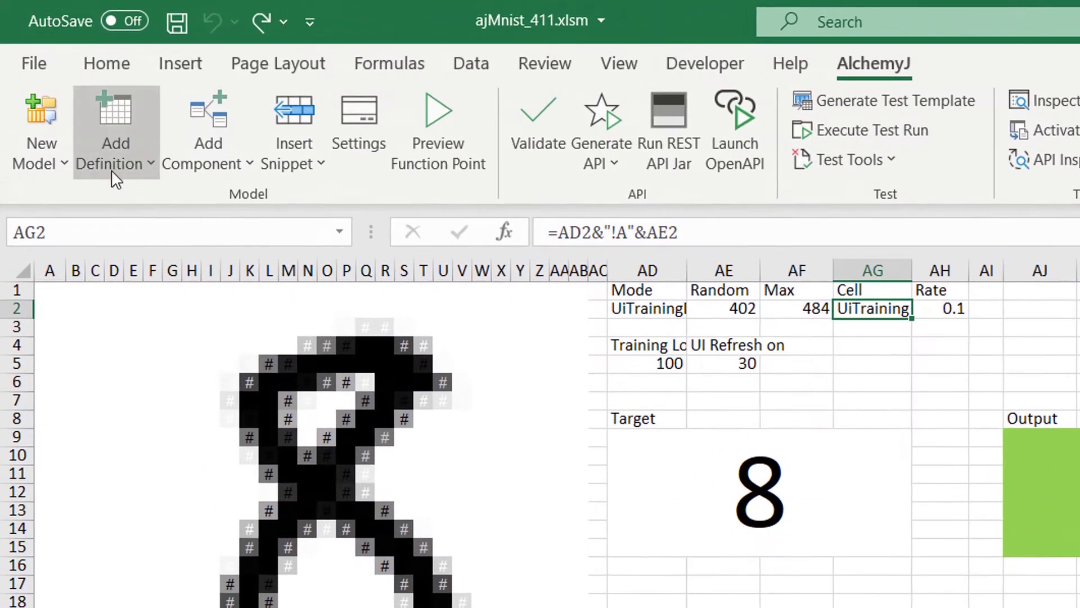
{"action": "left_click", "coordinate": [38, 157]}
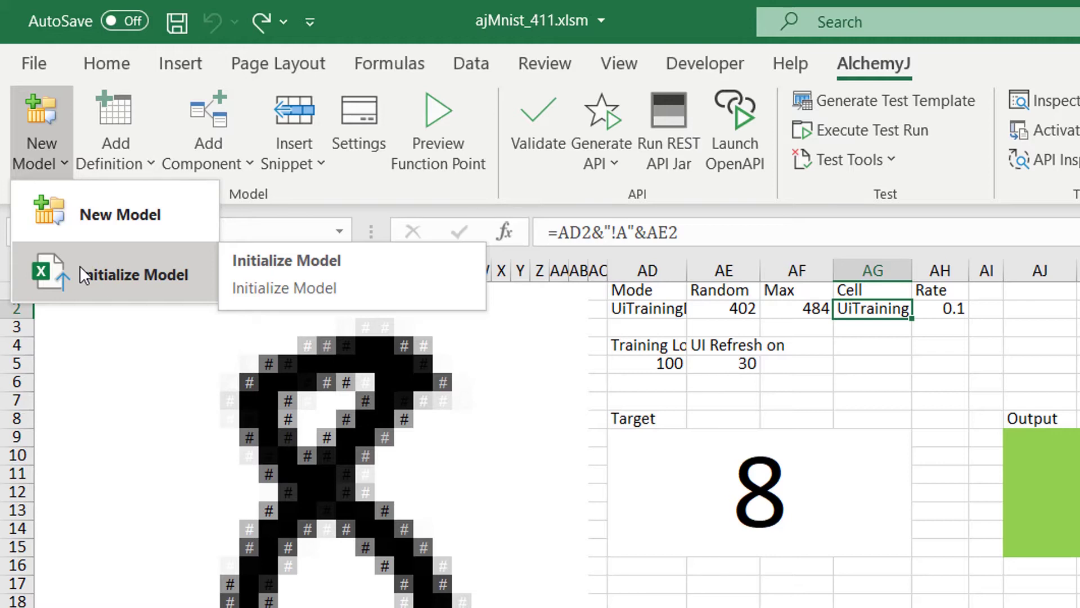
{"action": "left_click", "coordinate": [137, 163]}
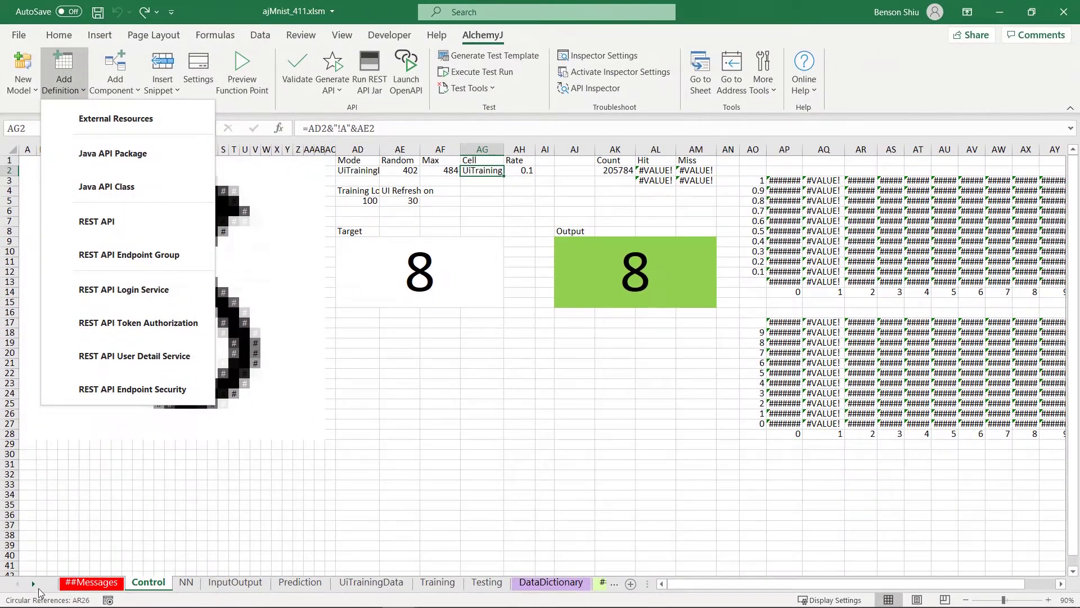
{"action": "left_click", "coordinate": [33, 584]}
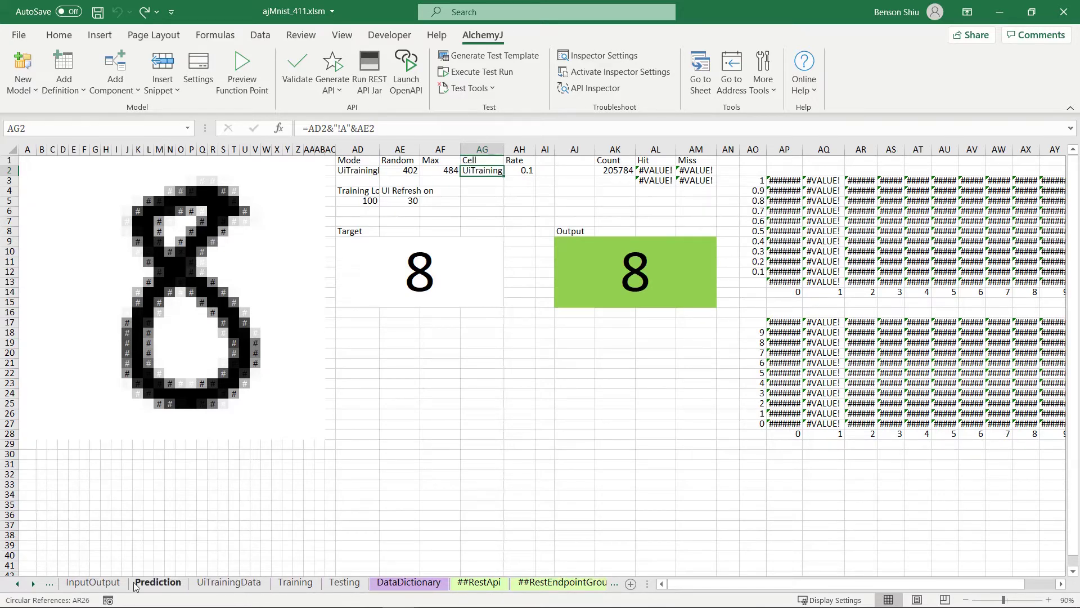
{"action": "left_click", "coordinate": [102, 586]}
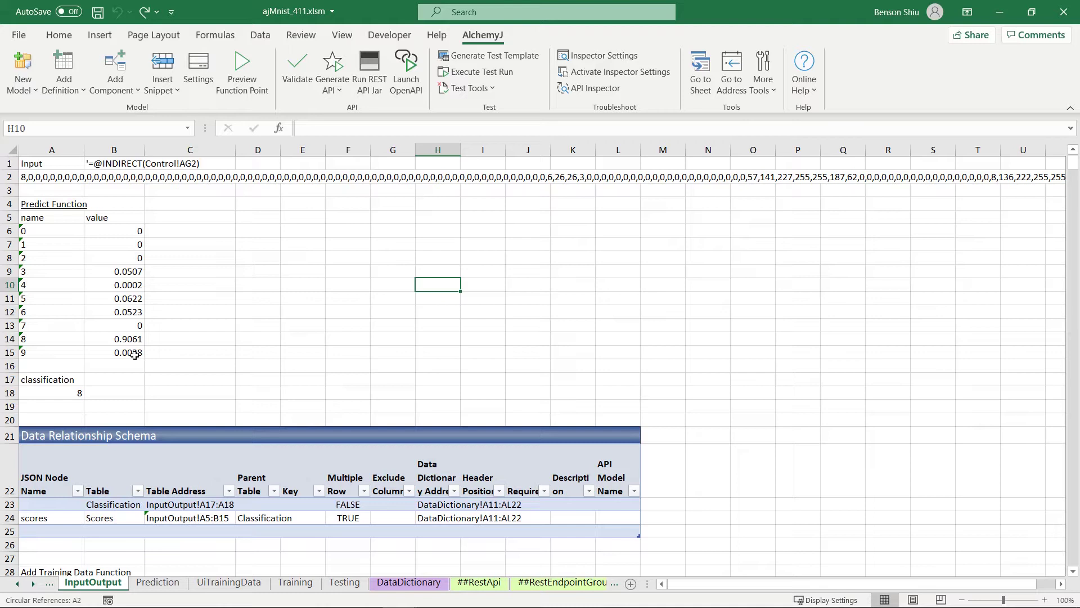
On the ##RestEndpointGroup sheet, confirm the Predict function point uses the POST operation.
{"action": "left_click", "coordinate": [543, 588]}
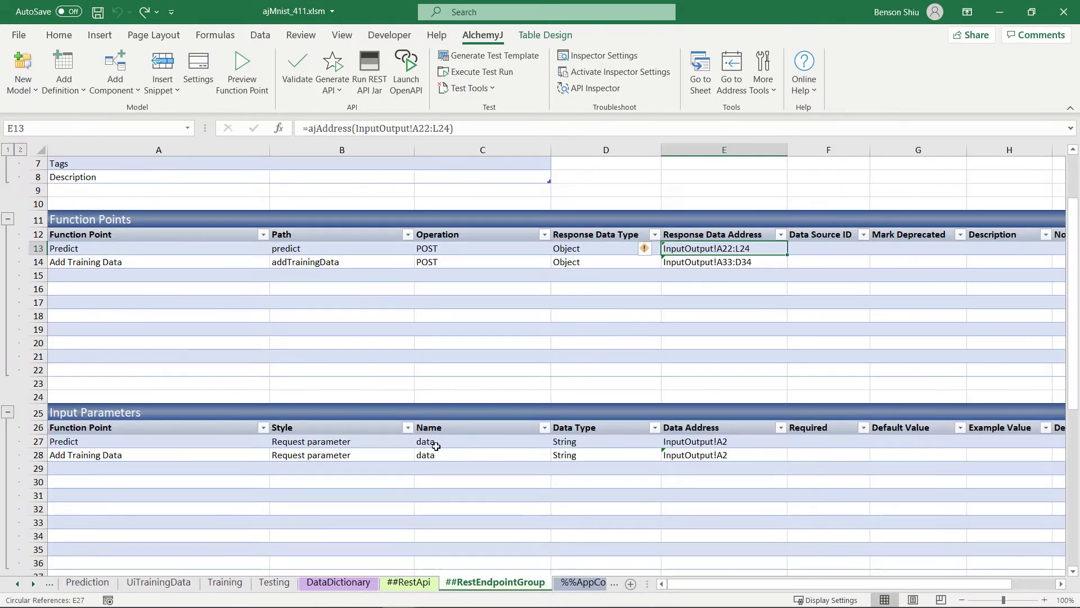
{"action": "scroll", "coordinate": [198, 253], "scroll_direction": "up", "scroll_amount": 2}
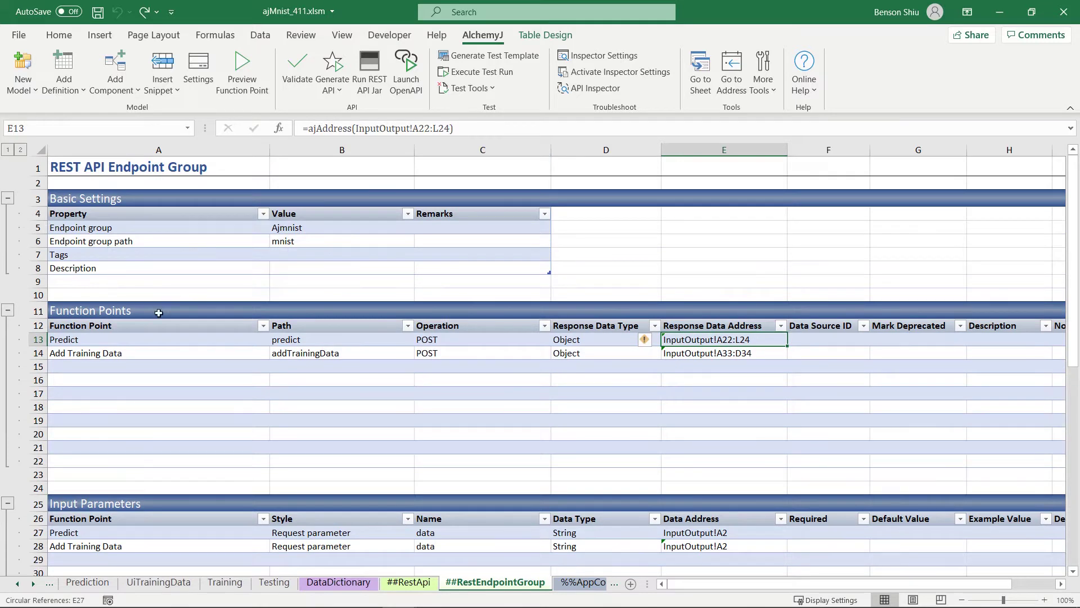
{"action": "left_click", "coordinate": [144, 339]}
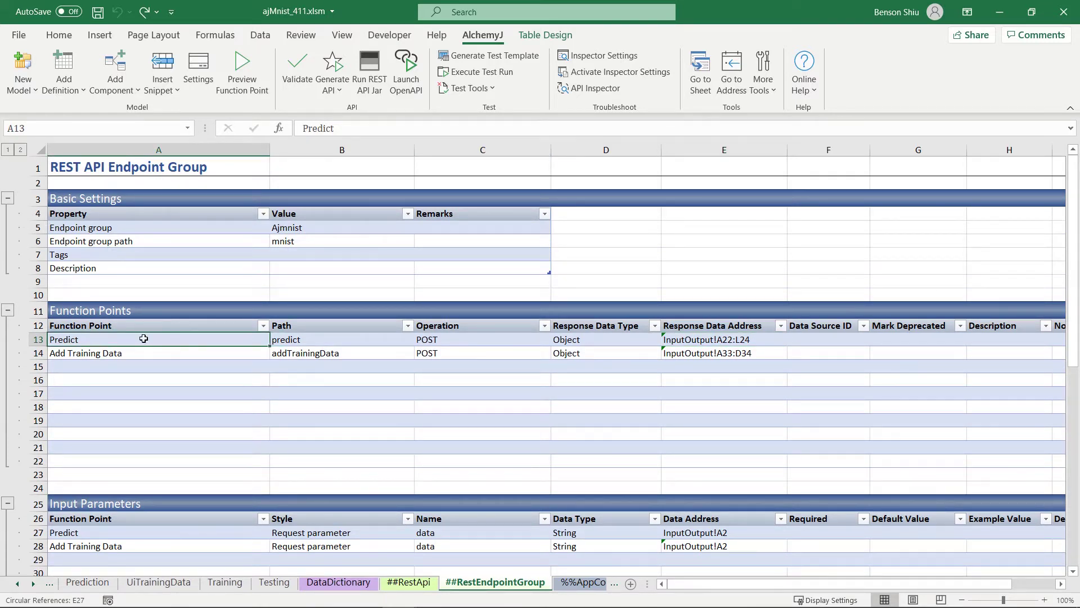
{"action": "left_click", "coordinate": [483, 340]}
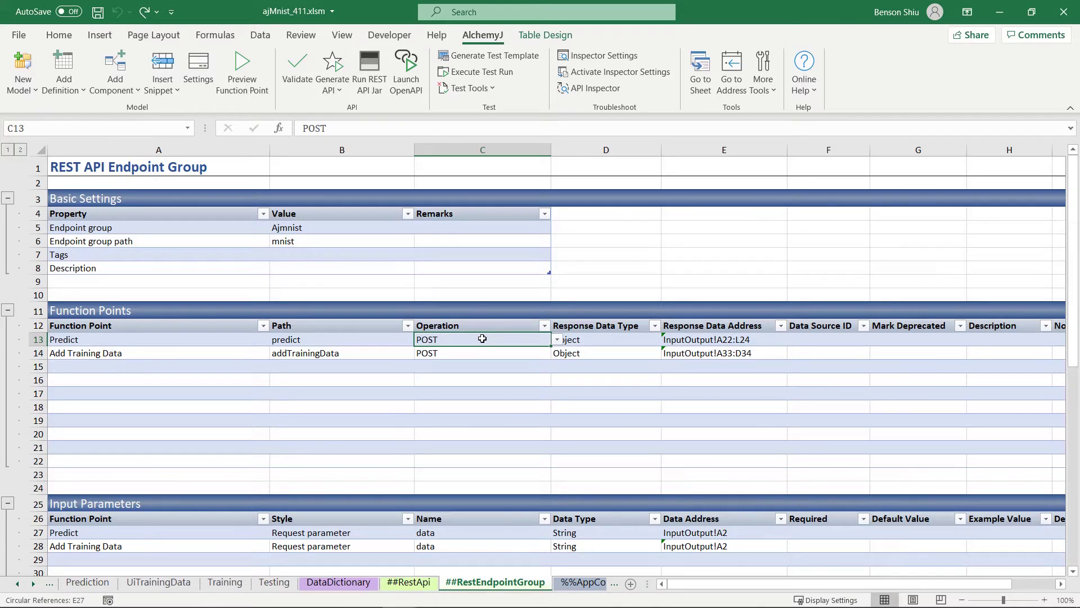
Check Predict's input parameter data: its style, String type and InputOutput!A2 storage.
{"action": "scroll", "coordinate": [482, 338], "scroll_direction": "down", "scroll_amount": 2}
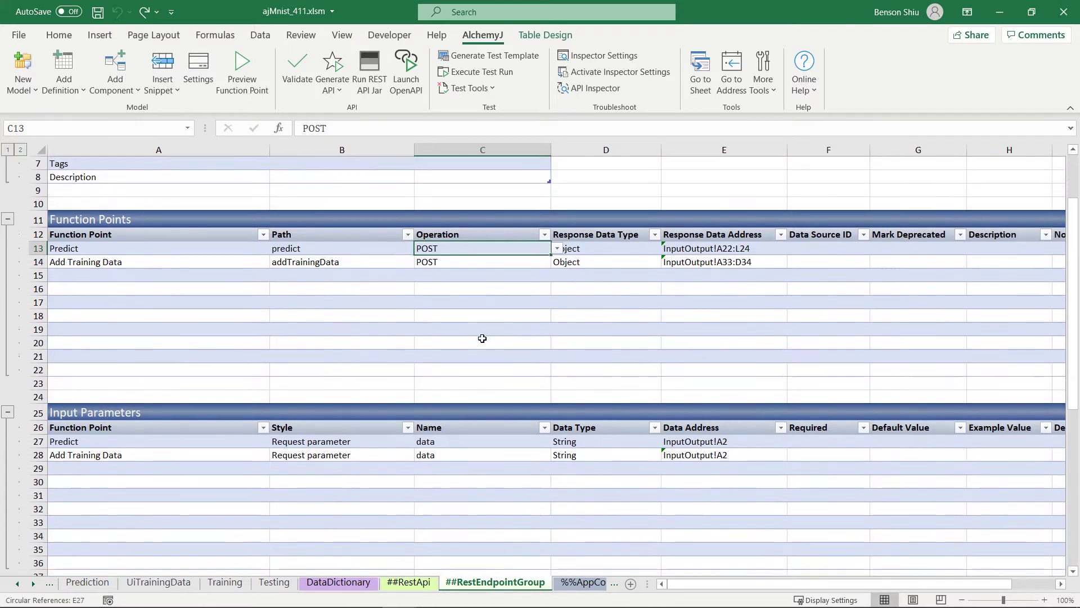
{"action": "left_click", "coordinate": [406, 442]}
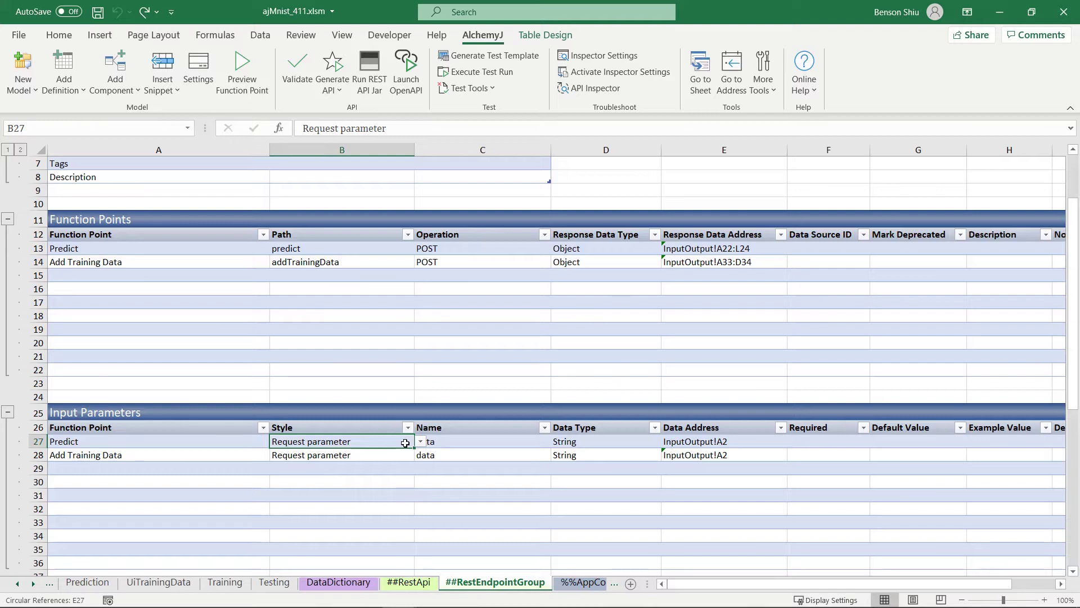
{"action": "left_click", "coordinate": [584, 441]}
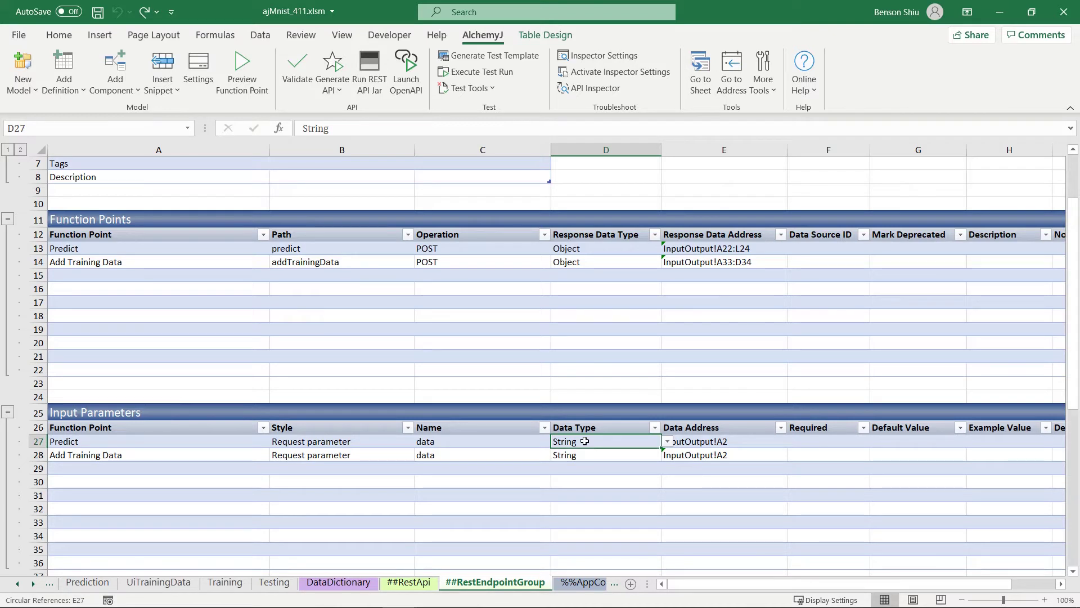
{"action": "left_click", "coordinate": [722, 443]}
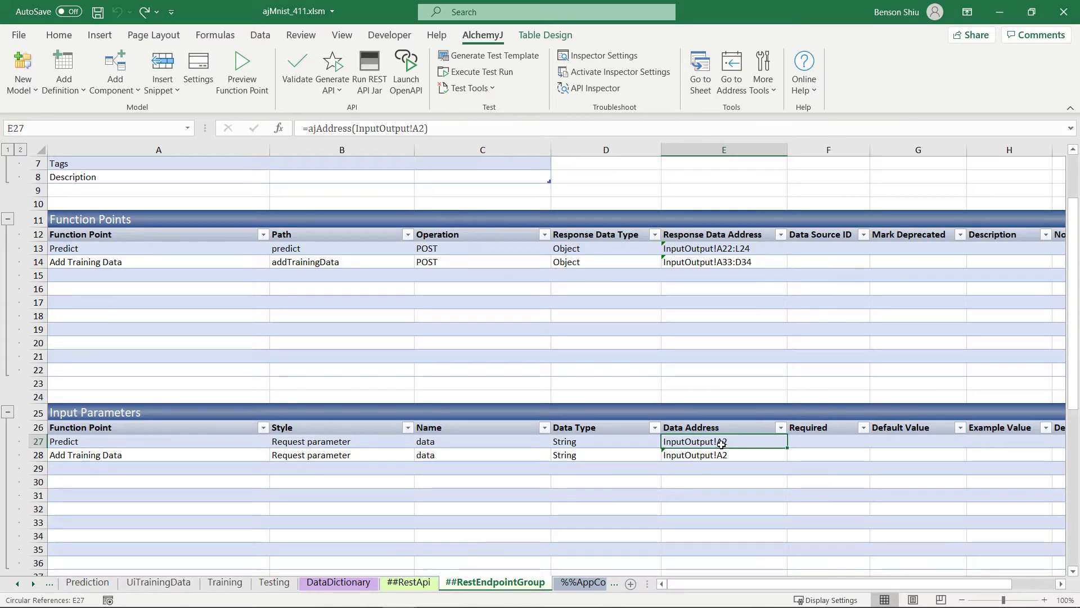
Jump to the data parameter's InputOutput cell and step through the Image Array formulas.
{"action": "left_click", "coordinate": [732, 73]}
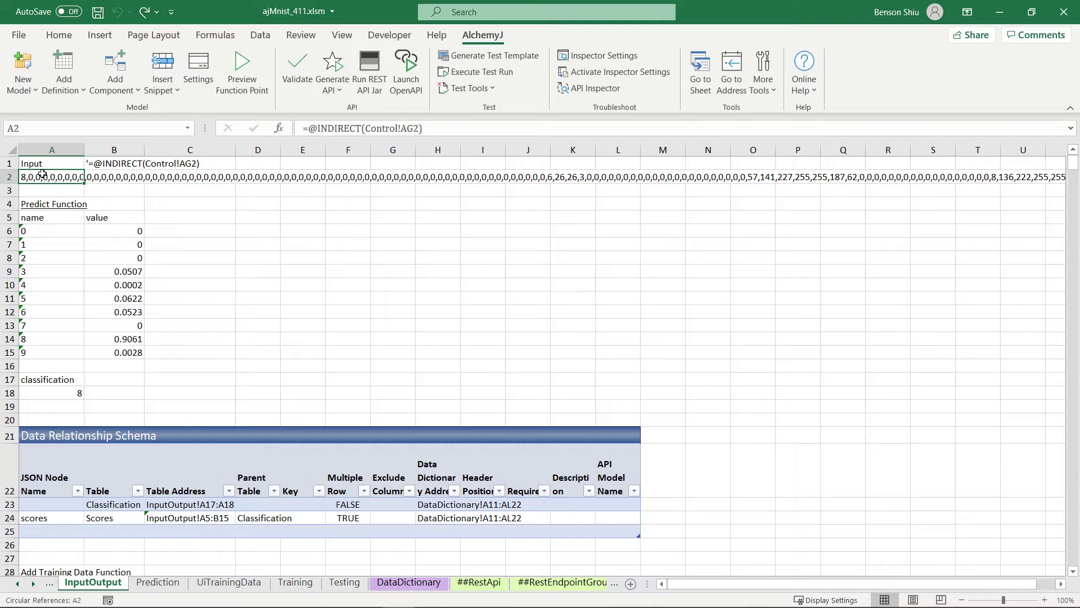
{"action": "scroll", "coordinate": [61, 206], "scroll_direction": "down", "scroll_amount": 10}
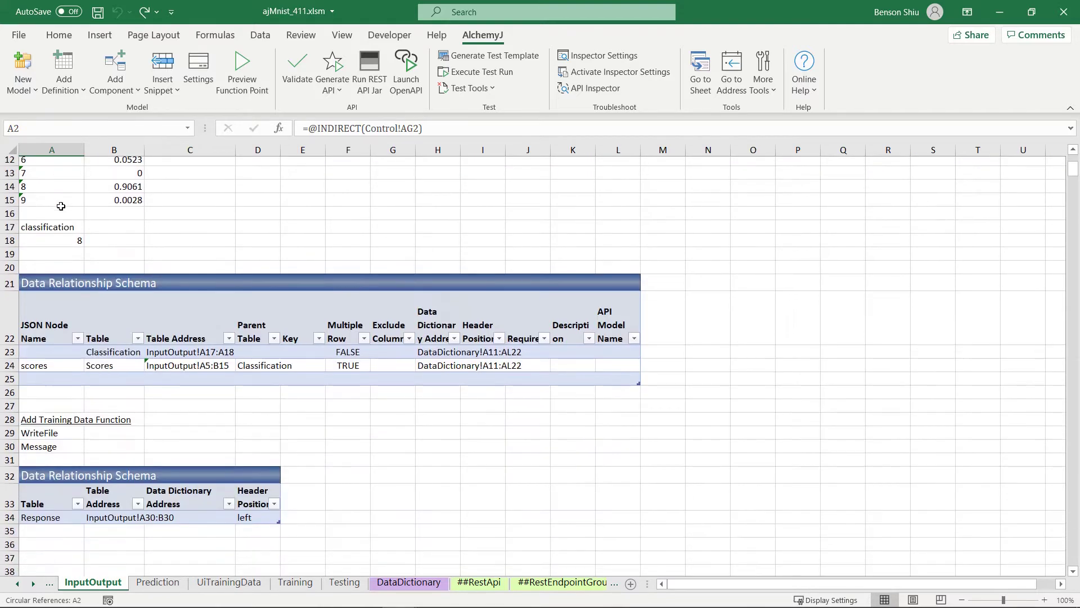
{"action": "scroll", "coordinate": [61, 206], "scroll_direction": "down", "scroll_amount": 1}
{"action": "left_click", "coordinate": [122, 295]}
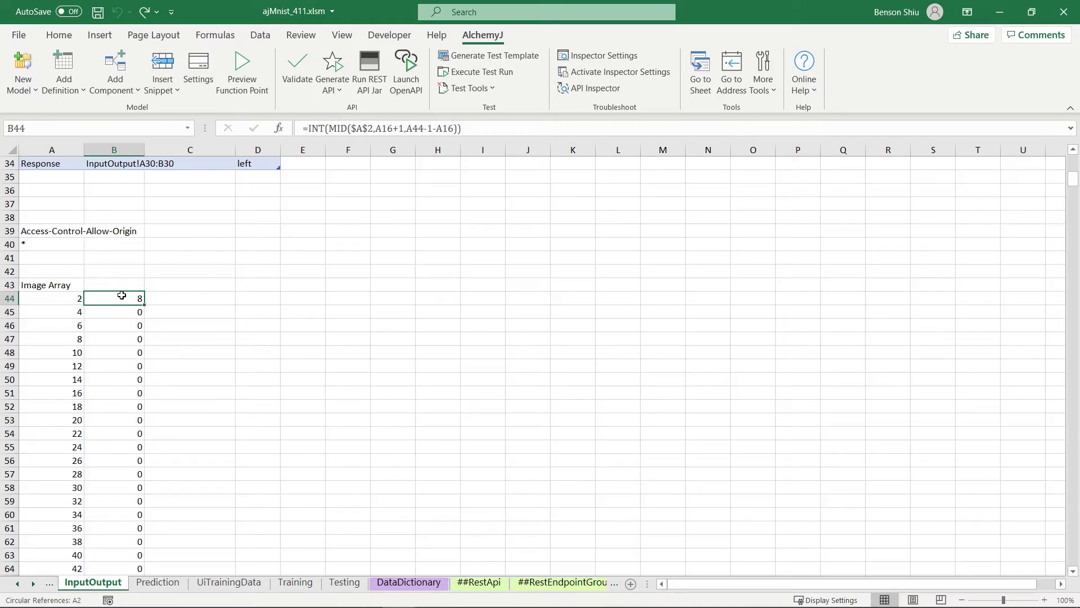
{"action": "key", "text": "Down"}
{"action": "key", "text": "Down"}
{"action": "key", "text": "Down"}
{"action": "key", "text": "Down"}
{"action": "key", "text": "Down"}
{"action": "key", "text": "Down"}
{"action": "key", "text": "Down"}
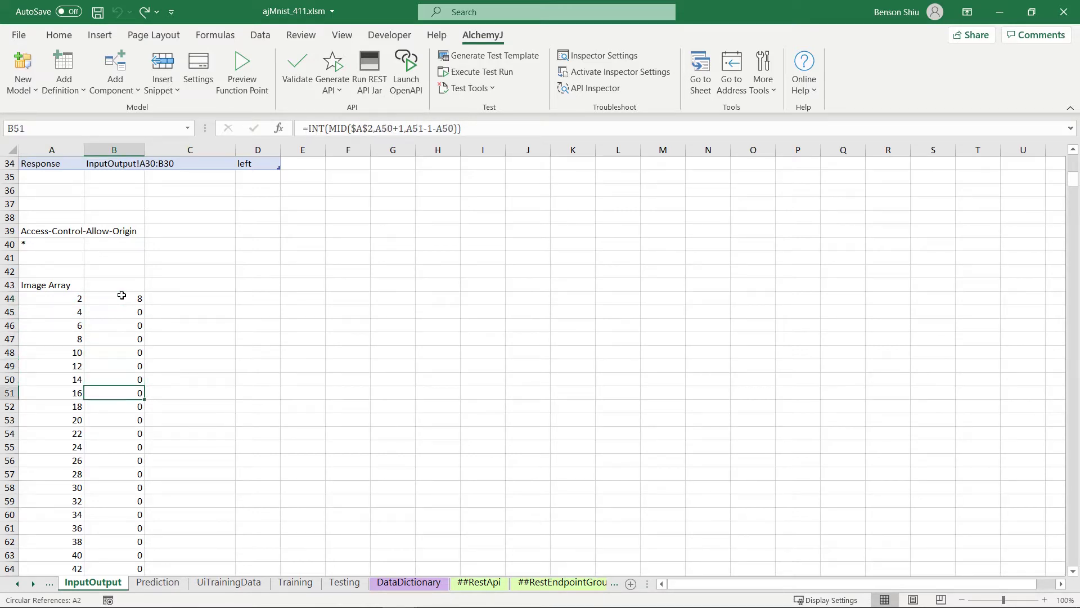
Open the NN sheet, whose Input cells use =InputOutput!B45/127-1.
{"action": "left_click", "coordinate": [18, 583]}
{"action": "left_click", "coordinate": [17, 583]}
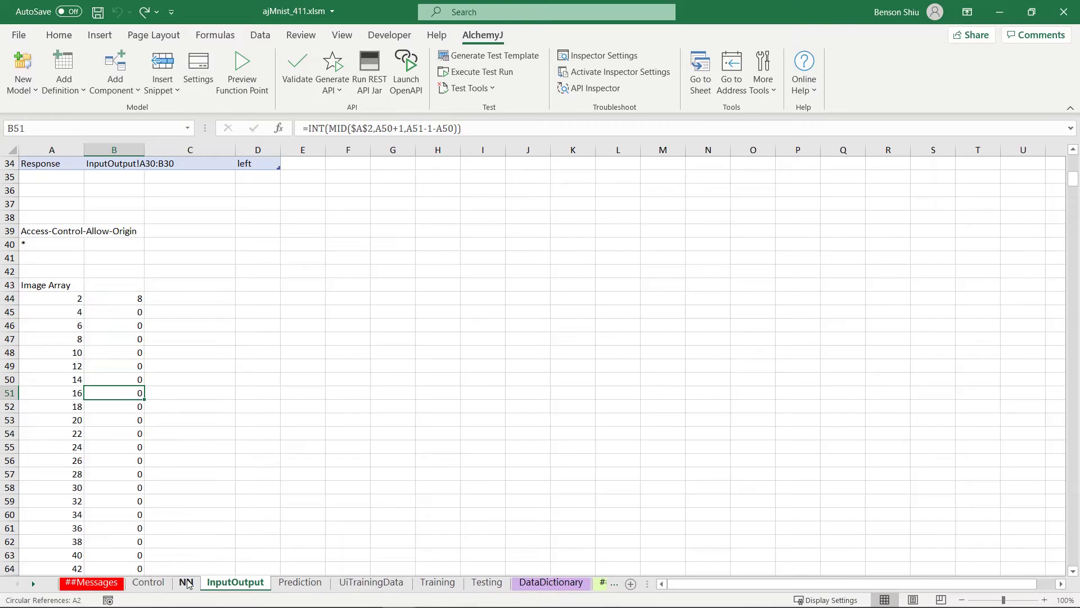
{"action": "left_click", "coordinate": [187, 582]}
{"action": "left_click_drag", "start_coordinate": [1048, 583], "coordinate": [1075, 559]}
{"action": "left_click", "coordinate": [48, 162]}
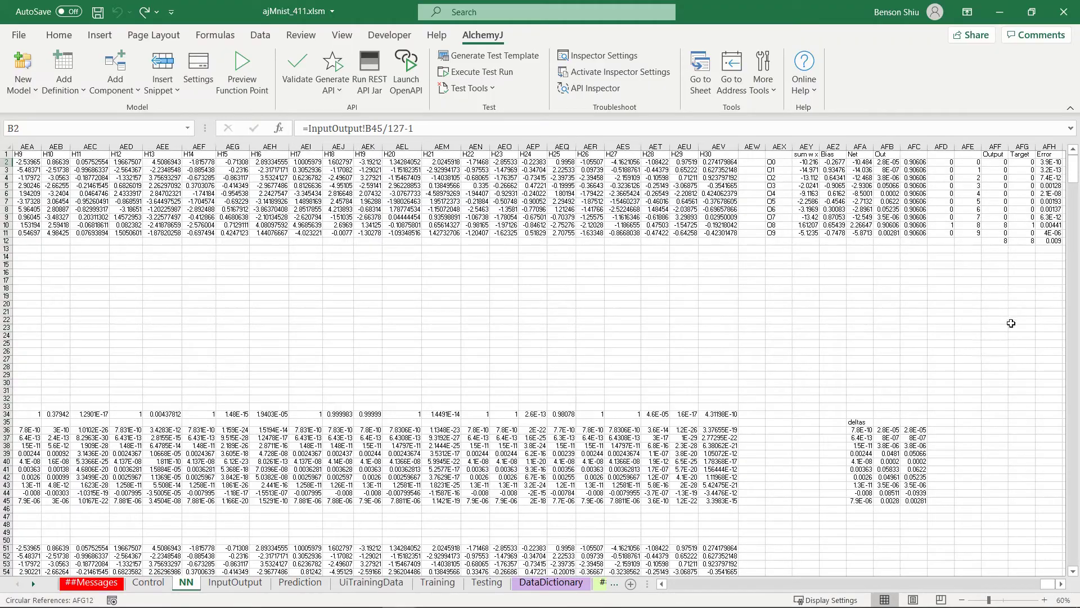
Compare NN's Answer formula in AFF12 with InputOutput's classification in A18 and scores B6:B15.
{"action": "left_click", "coordinate": [1002, 241]}
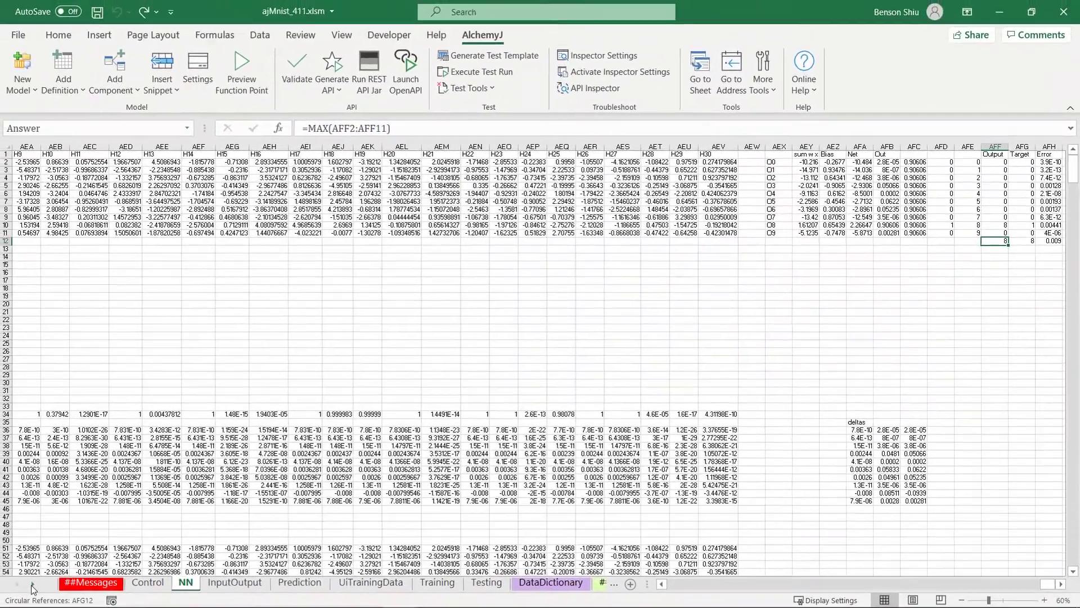
{"action": "scroll", "coordinate": [507, 586], "scroll_direction": "down", "scroll_amount": 3}
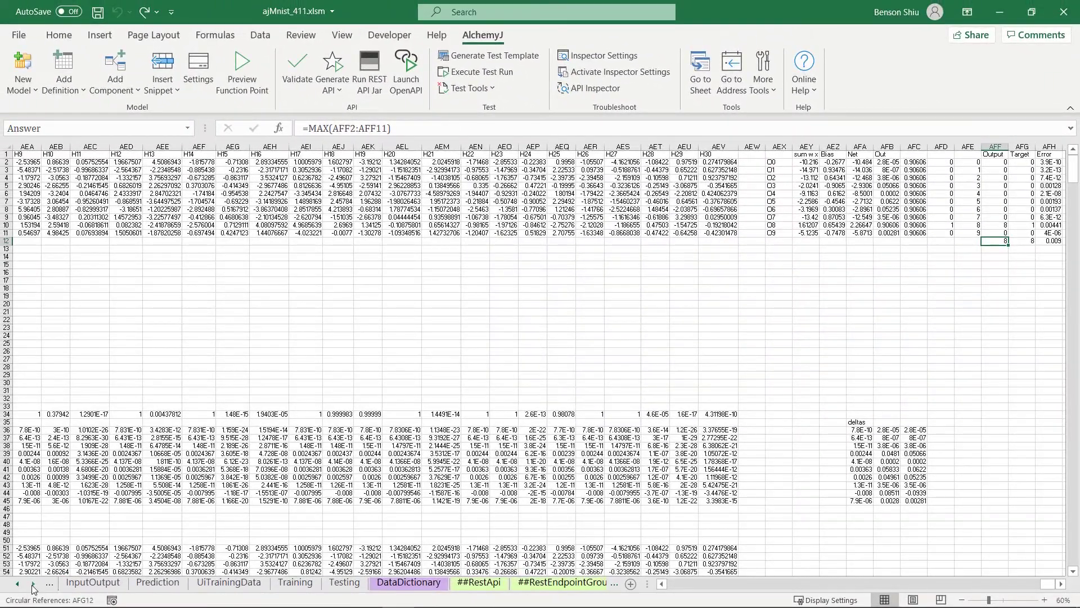
{"action": "left_click", "coordinate": [567, 588]}
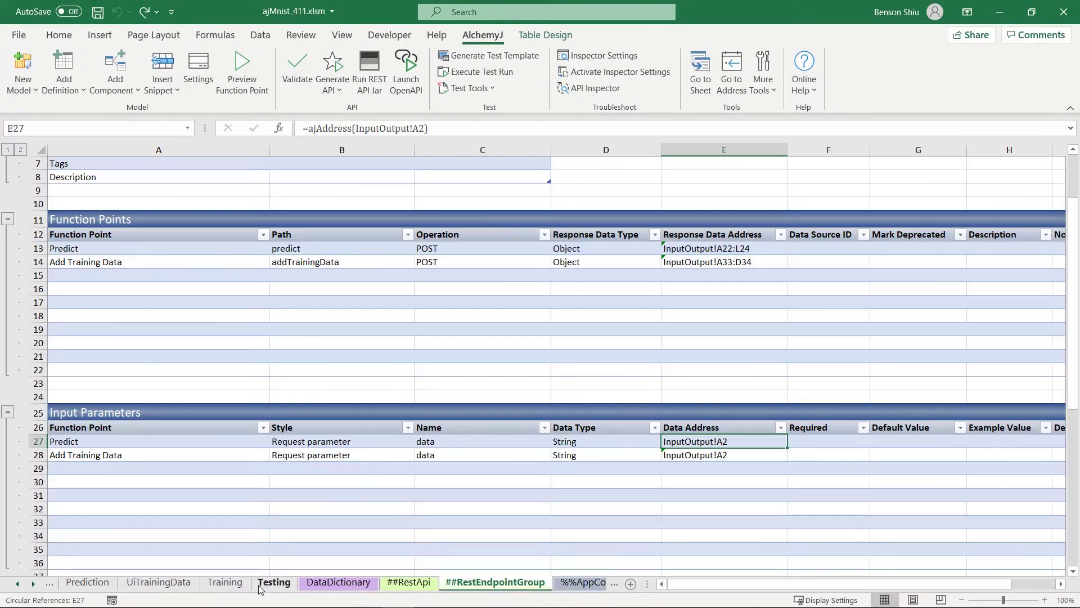
{"action": "left_click", "coordinate": [17, 584]}
{"action": "left_click", "coordinate": [121, 583]}
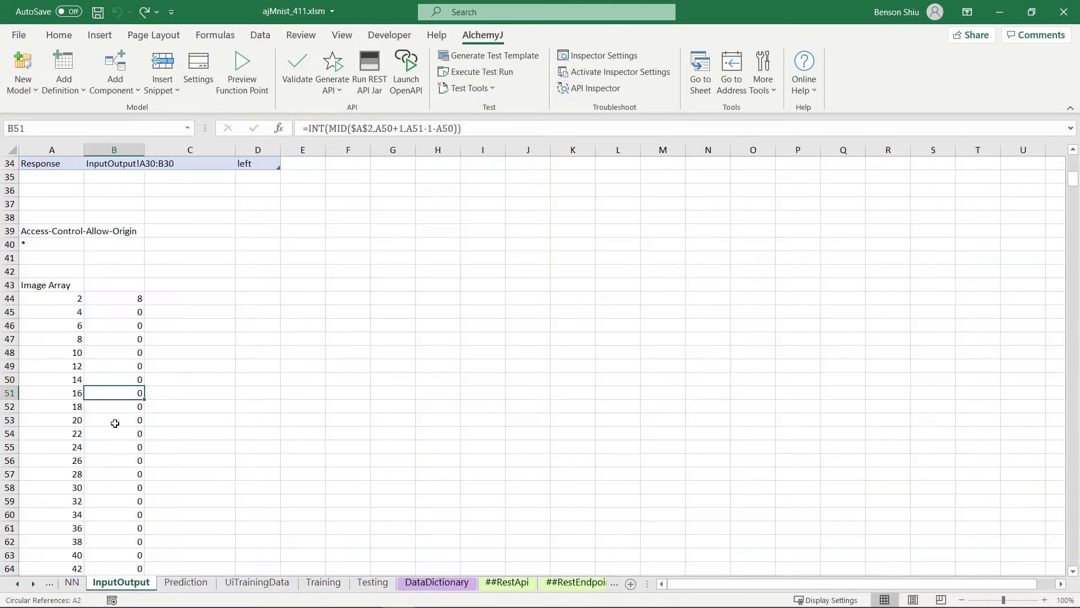
{"action": "scroll", "coordinate": [108, 373], "scroll_direction": "up", "scroll_amount": 10}
{"action": "left_click", "coordinate": [59, 390]}
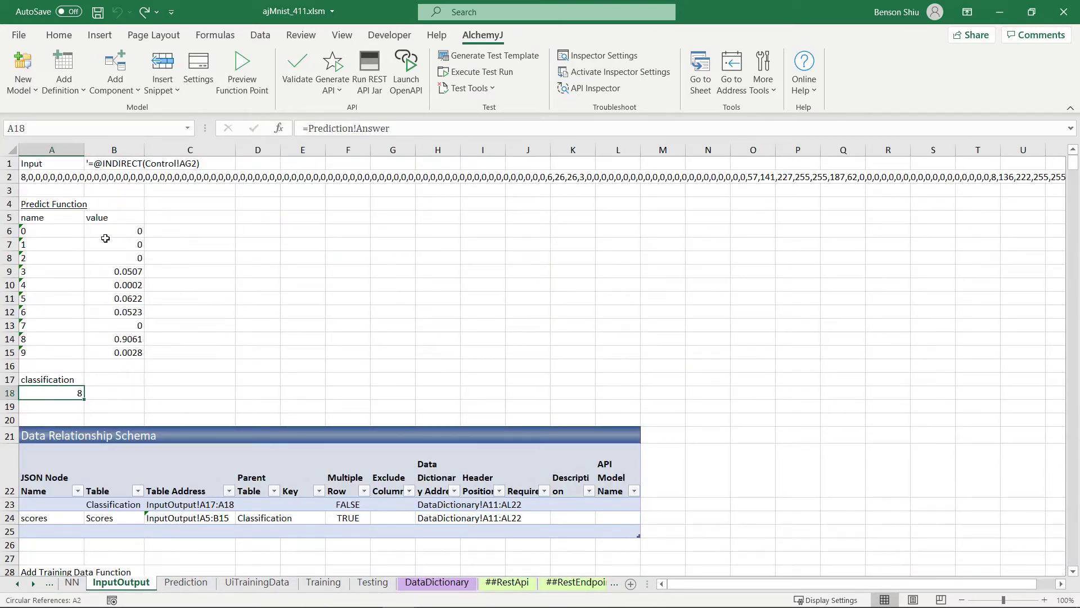
{"action": "left_click_drag", "start_coordinate": [105, 233], "coordinate": [121, 354]}
Select NN's O0–O9 outputs in AFB2:AFB11 to match the scores, then return to InputOutput.
{"action": "left_click", "coordinate": [72, 582]}
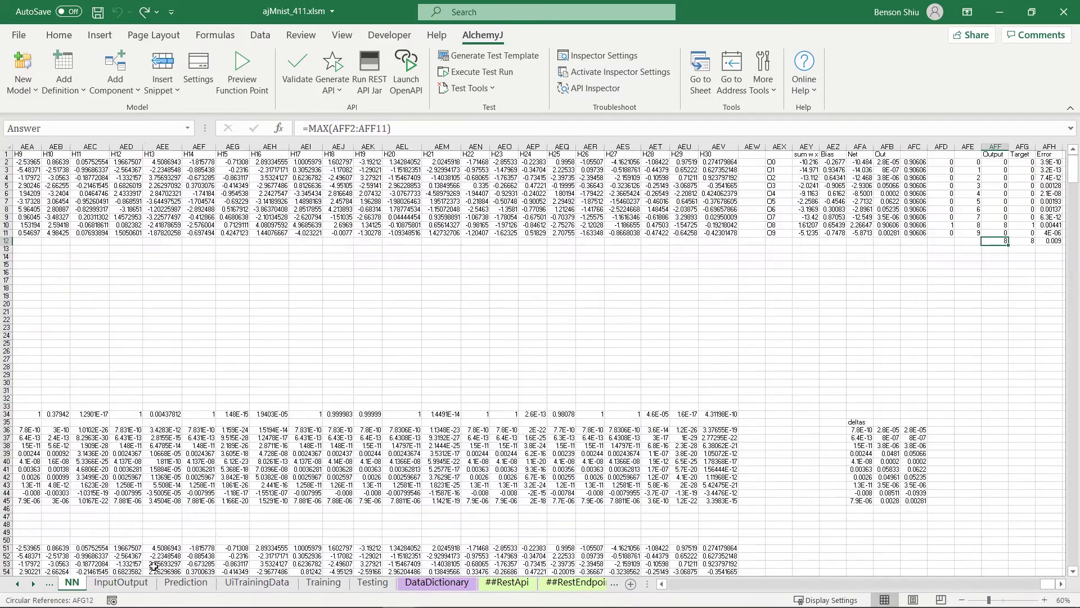
{"action": "left_click", "coordinate": [1061, 584]}
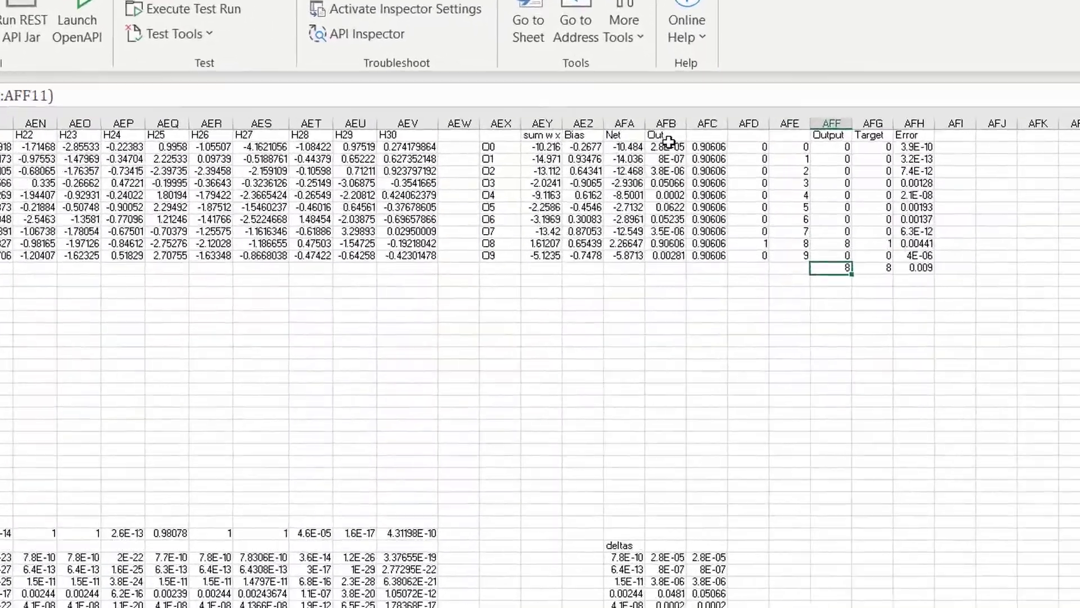
{"action": "left_click_drag", "start_coordinate": [667, 147], "coordinate": [684, 265]}
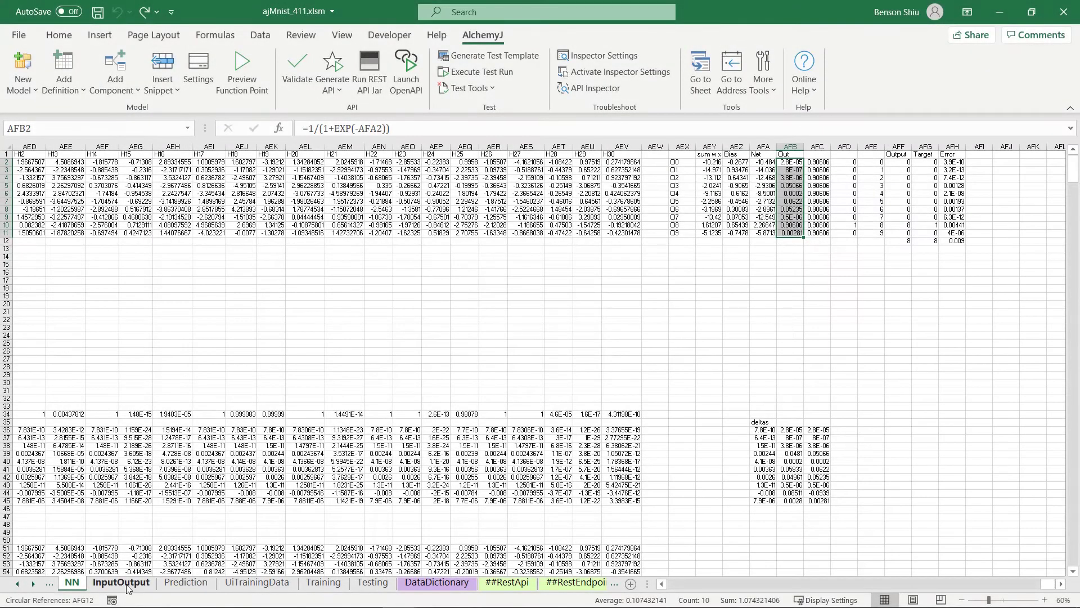
{"action": "left_click", "coordinate": [128, 587]}
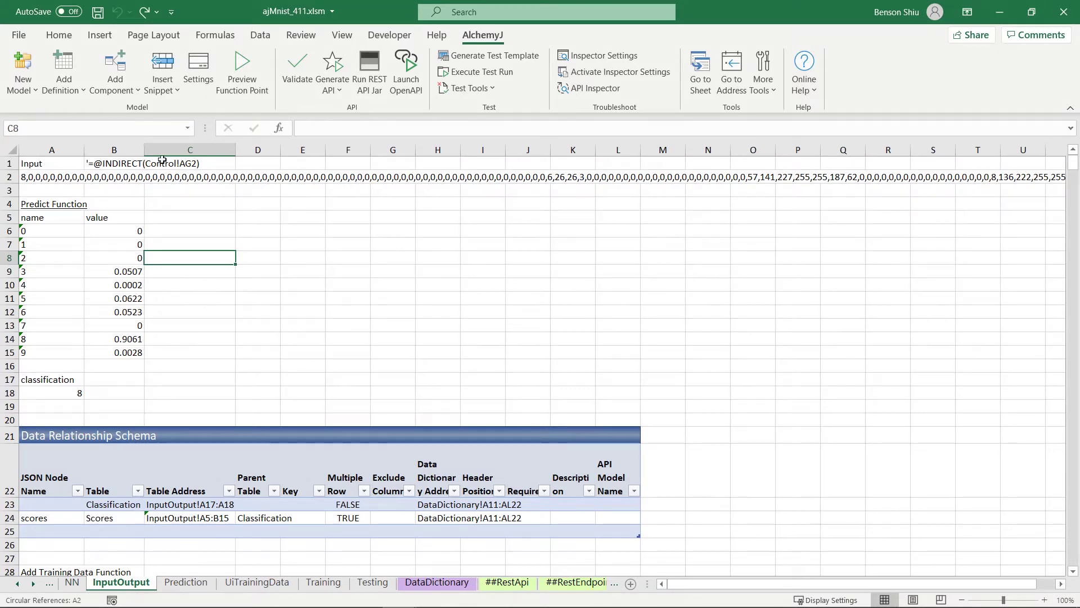
Review the Classification schema entry and its address formula, selecting the classification cells A17:A18.
{"action": "left_click", "coordinate": [170, 93]}
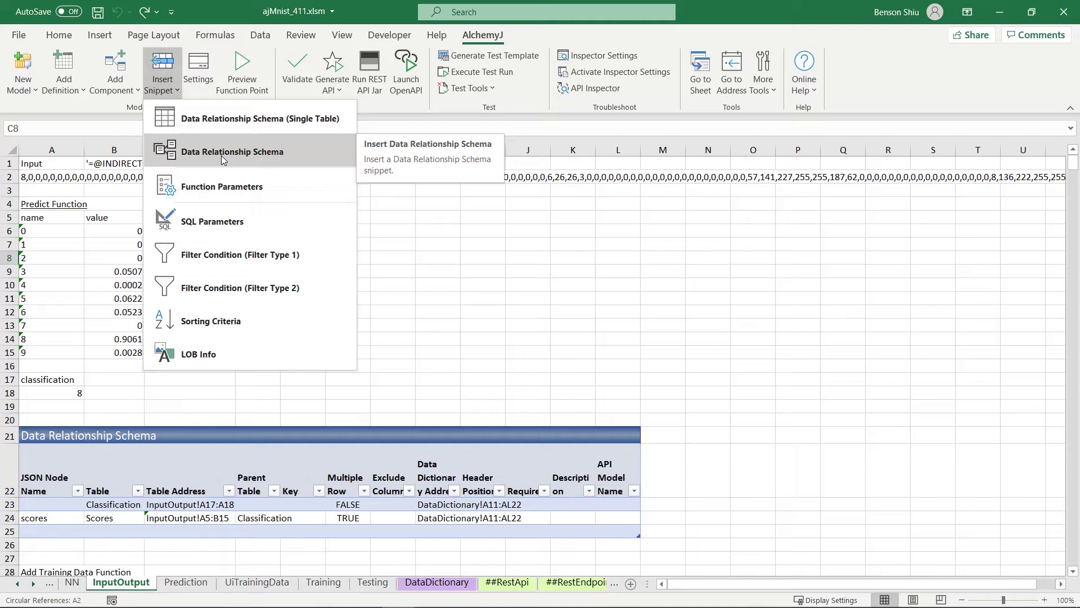
{"action": "left_click", "coordinate": [251, 407]}
{"action": "scroll", "coordinate": [251, 406], "scroll_direction": "down", "scroll_amount": 2}
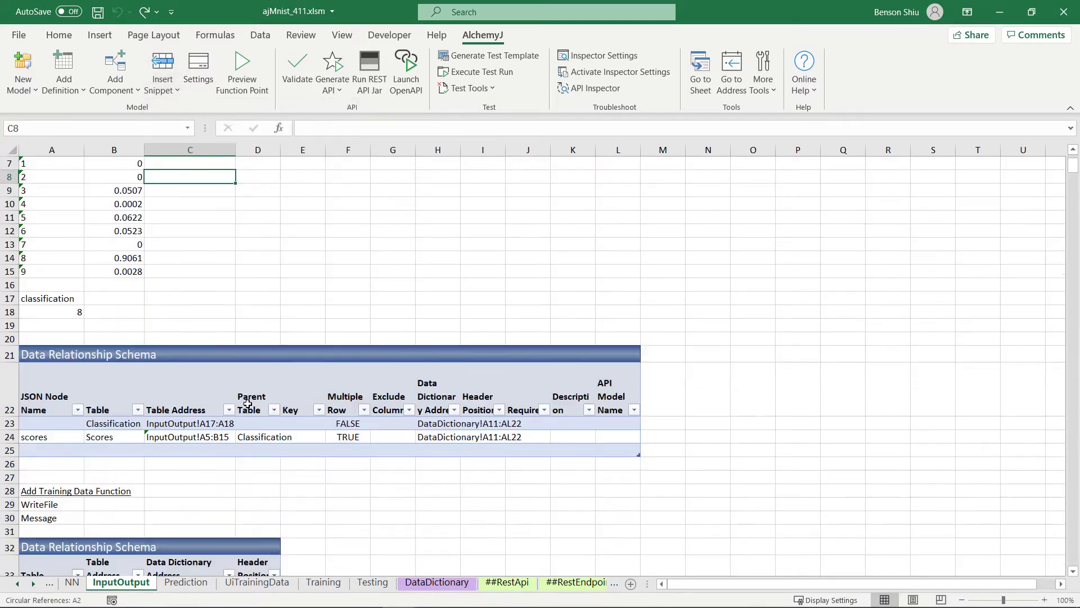
{"action": "left_click", "coordinate": [118, 425]}
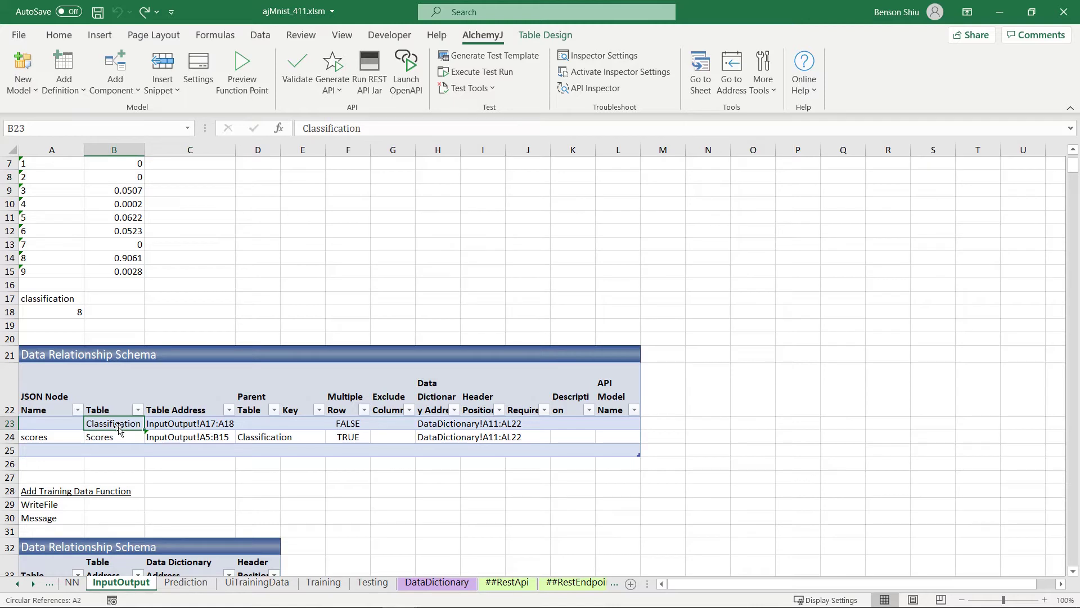
{"action": "left_click", "coordinate": [213, 423]}
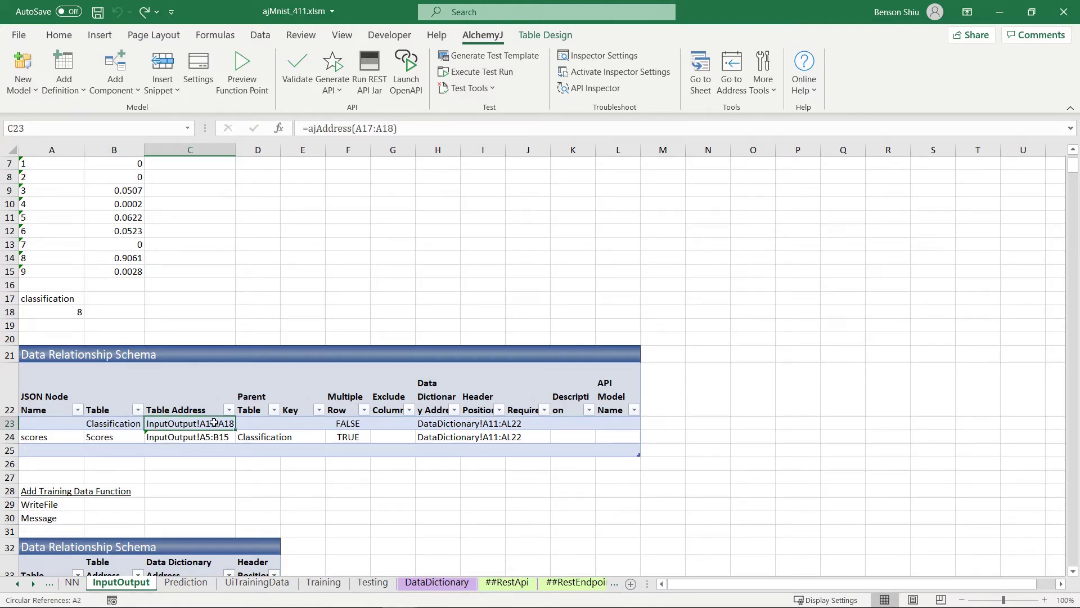
{"action": "left_click_drag", "start_coordinate": [59, 300], "coordinate": [65, 309]}
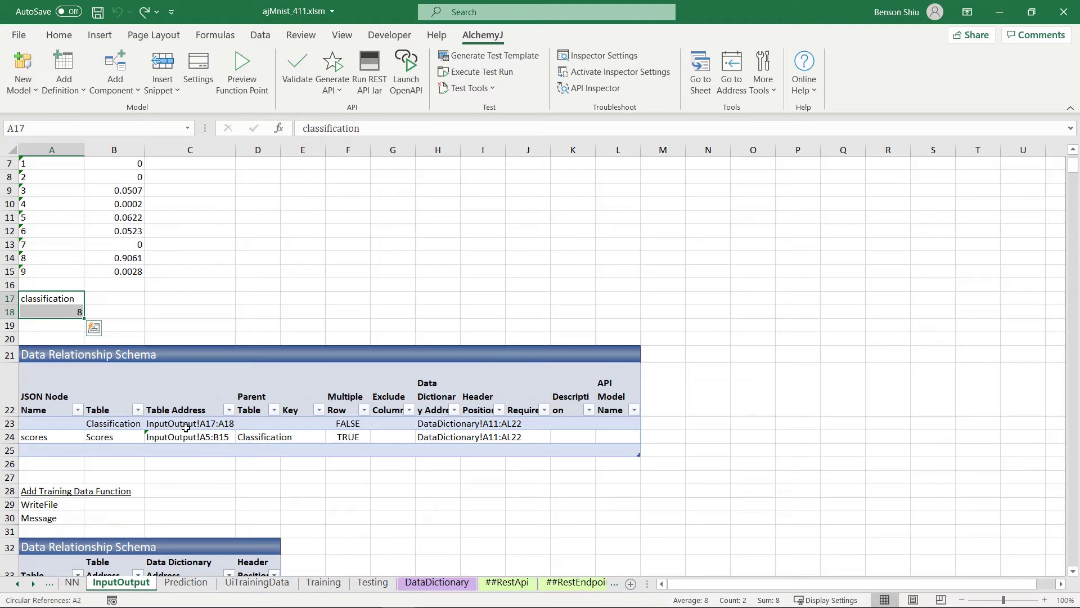
Review the Scores schema entry, its address, the multiple-row setting and the whole Data Relationship Schema table.
{"action": "left_click", "coordinate": [134, 436]}
{"action": "left_click", "coordinate": [202, 438]}
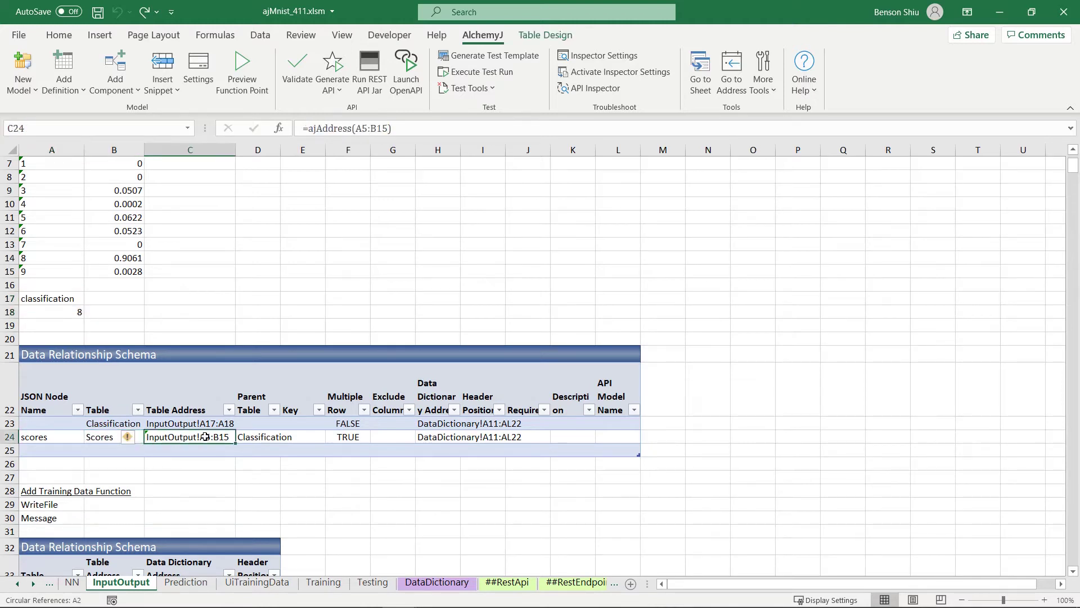
{"action": "scroll", "coordinate": [216, 375], "scroll_direction": "up", "scroll_amount": 1}
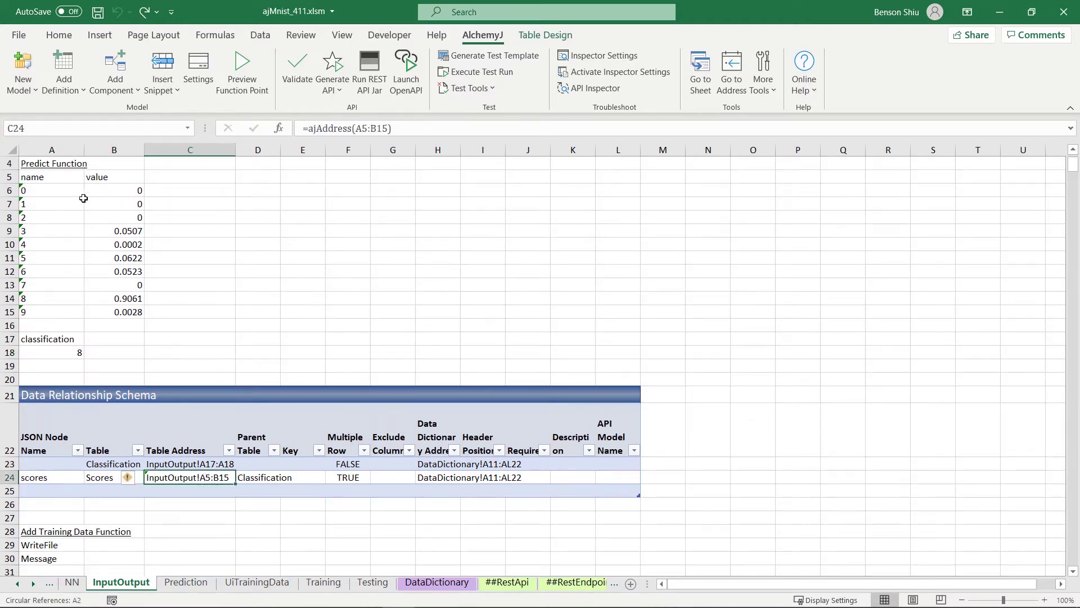
{"action": "left_click_drag", "start_coordinate": [51, 192], "coordinate": [119, 313]}
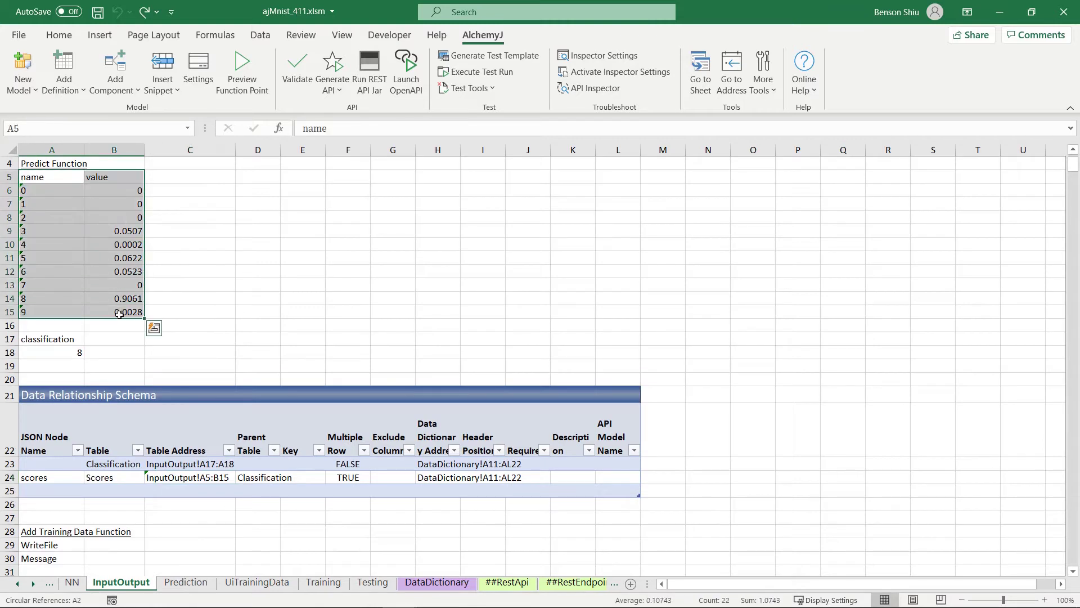
{"action": "left_click", "coordinate": [361, 477]}
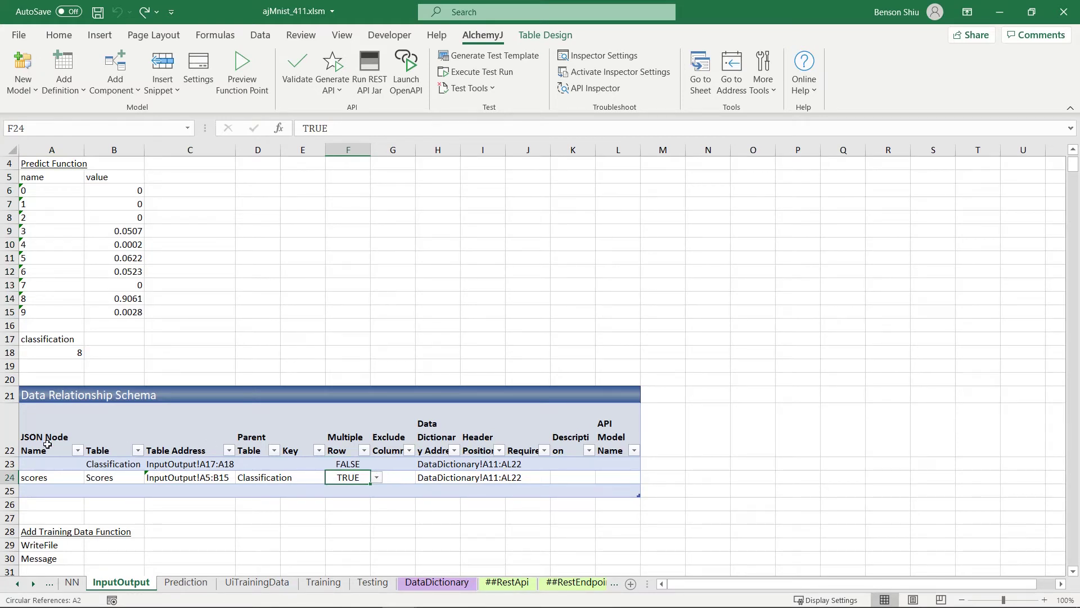
{"action": "left_click_drag", "start_coordinate": [45, 444], "coordinate": [617, 471]}
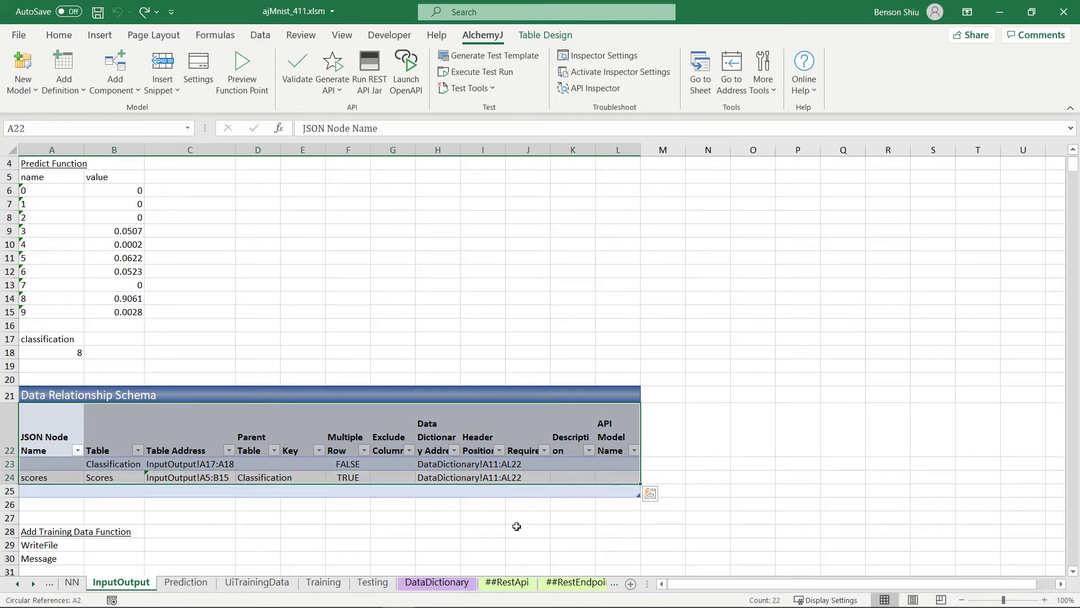
{"action": "left_click", "coordinate": [582, 584]}
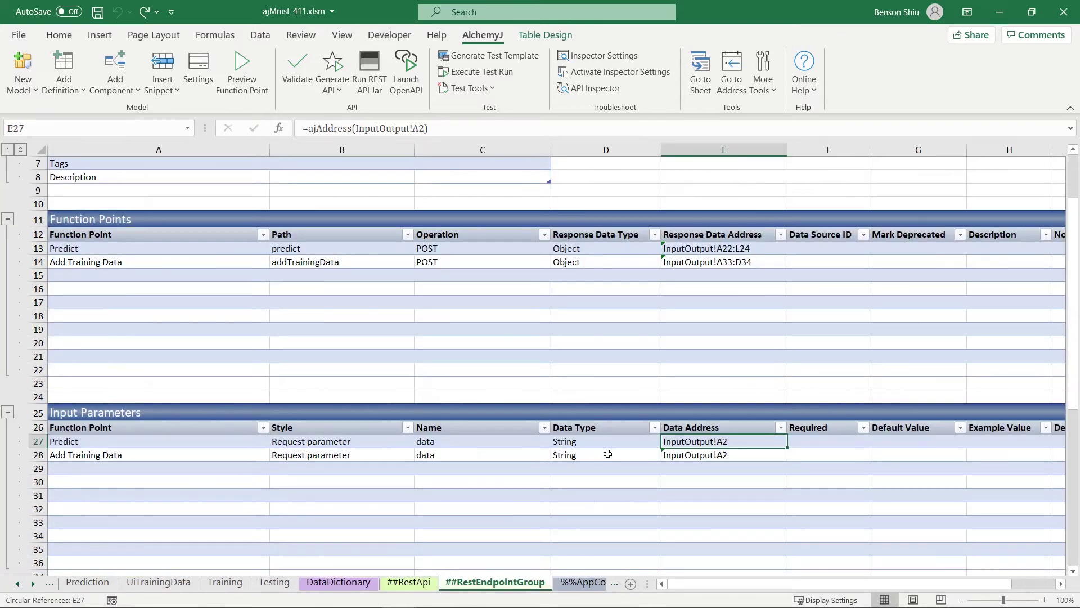
Check Predict's response data address, then preview Predict's JSON output: classification 9 with per-digit scores.
{"action": "left_click", "coordinate": [725, 247]}
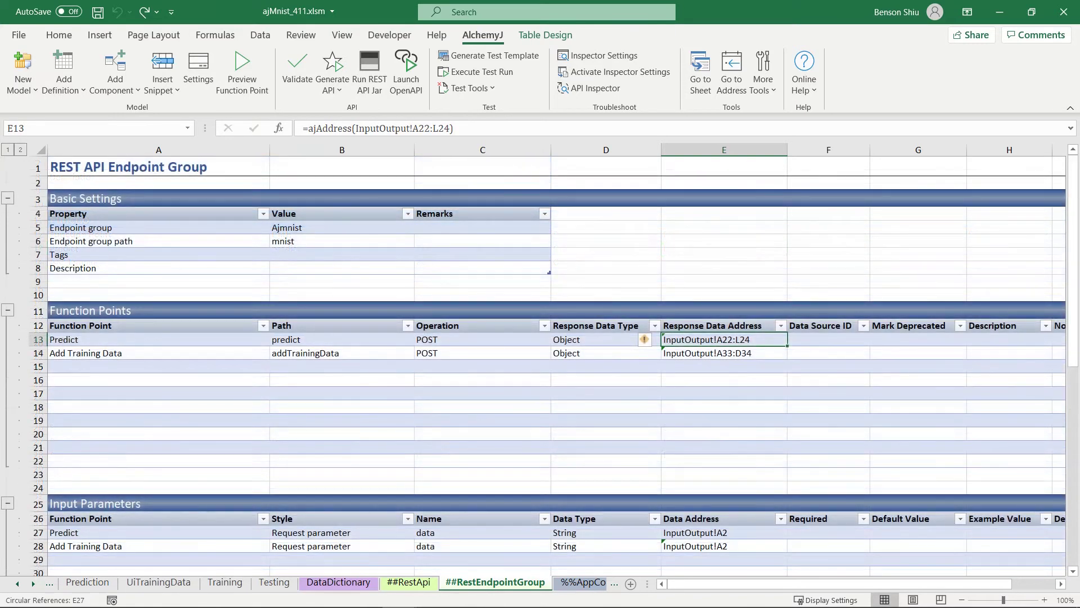
{"action": "left_click", "coordinate": [236, 68]}
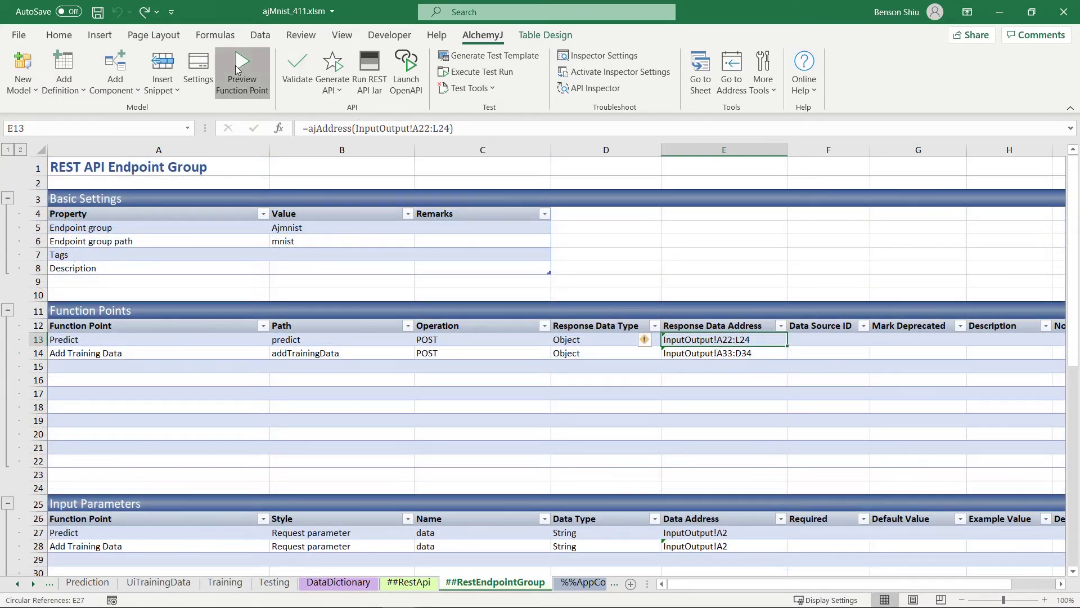
{"action": "left_click", "coordinate": [443, 194]}
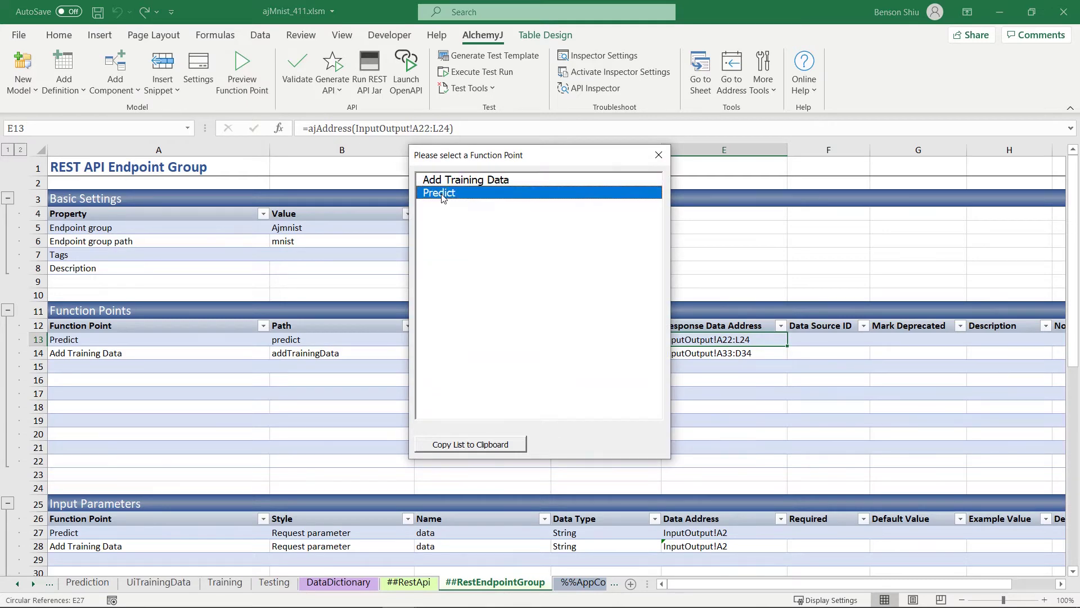
{"action": "double_click", "coordinate": [443, 195]}
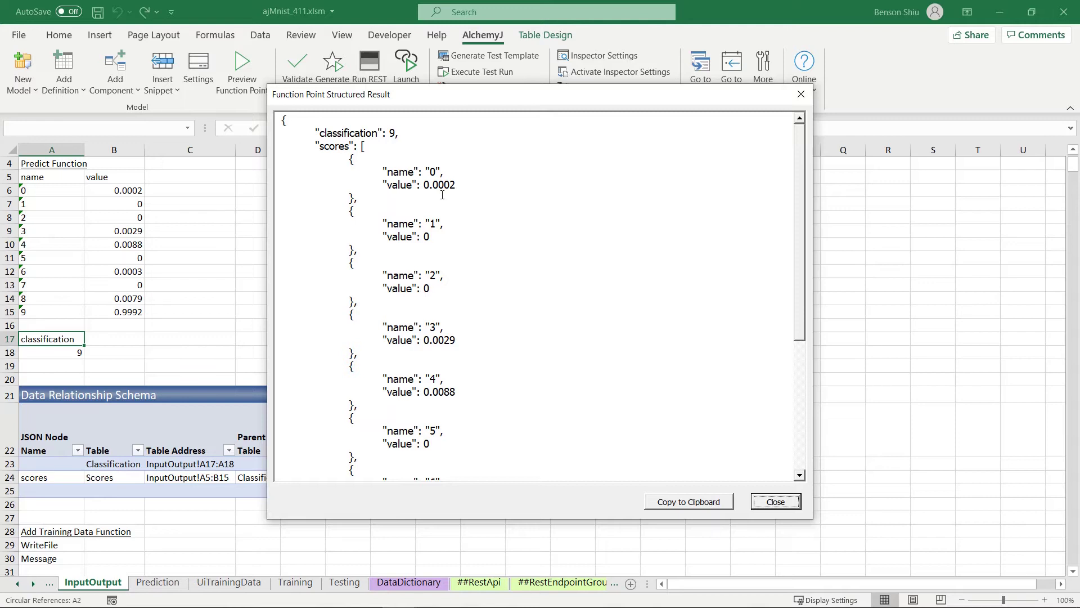
Close the JSON preview and generate the REST API, proceeding despite the validation errors.
{"action": "left_click", "coordinate": [776, 501]}
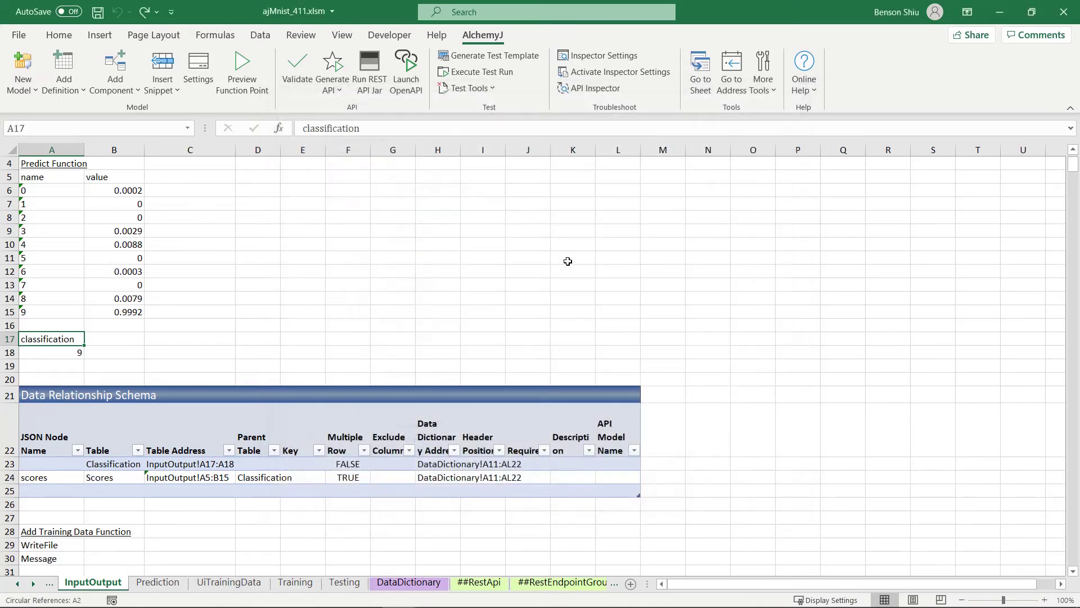
{"action": "left_click", "coordinate": [322, 63]}
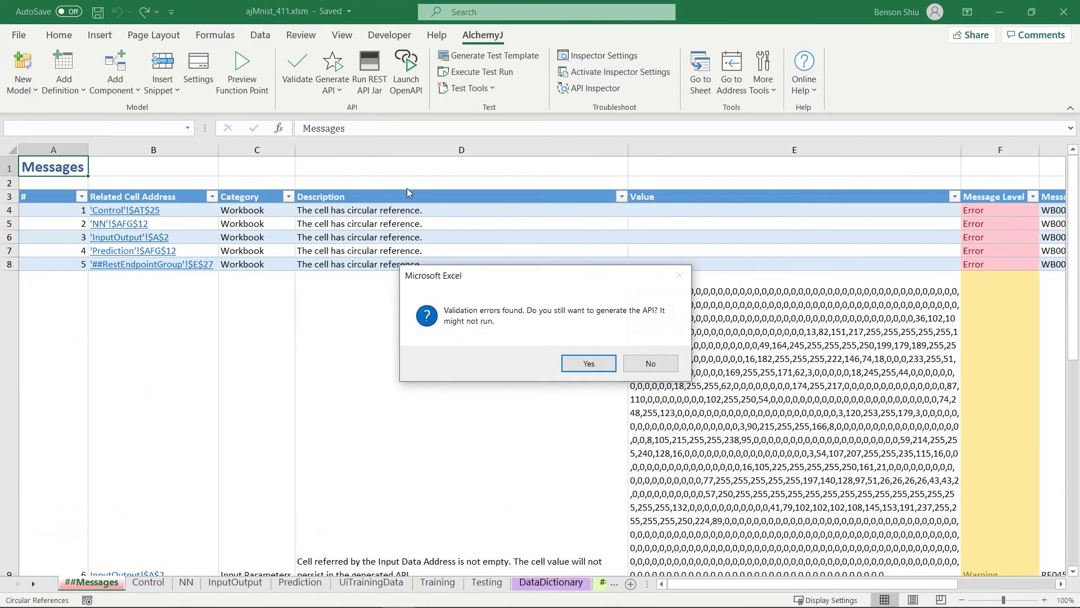
{"action": "left_click", "coordinate": [590, 360]}
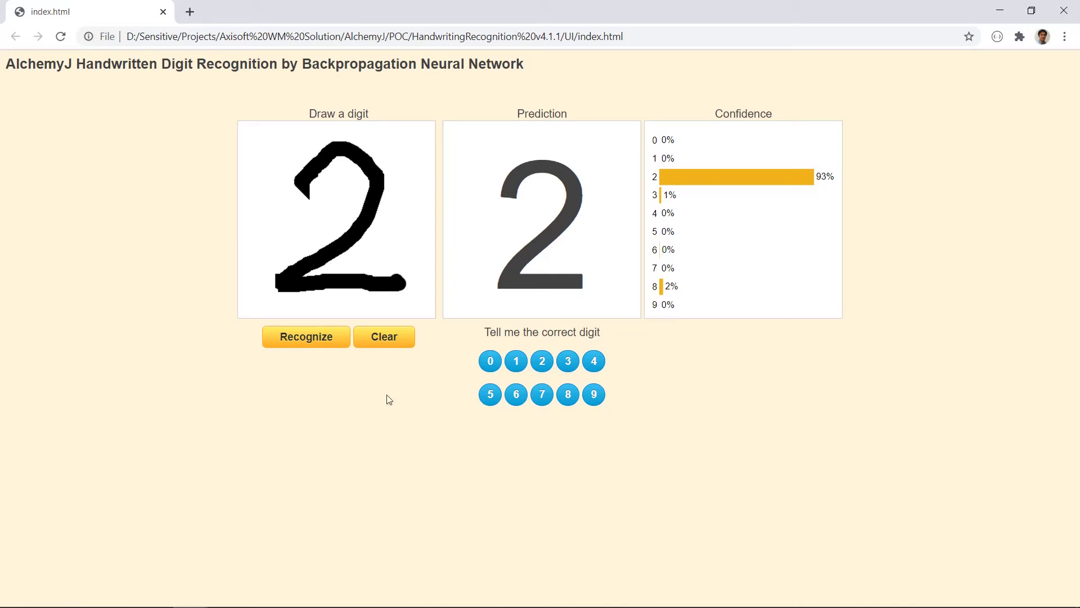
Clear the drawn 2, draw a 3 on the canvas, and bring up index.html in Notepad++.
{"action": "left_click", "coordinate": [402, 339]}
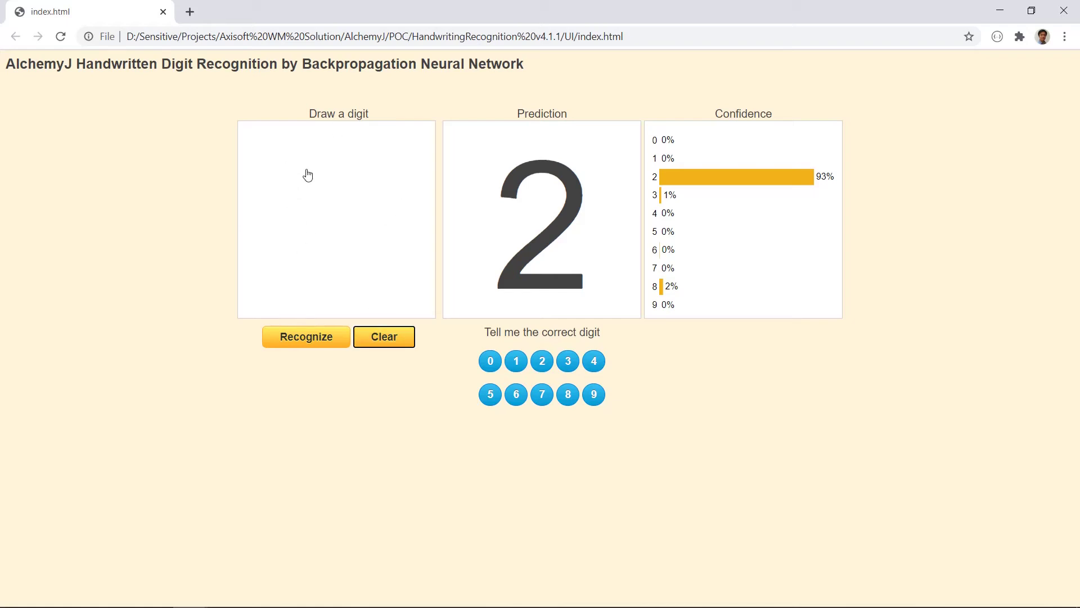
{"action": "mouse_move", "coordinate": [304, 168]}
{"action": "left_mouse_down"}
{"action": "mouse_move", "coordinate": [373, 171]}
{"action": "mouse_move", "coordinate": [342, 229]}
{"action": "mouse_move", "coordinate": [339, 276]}
{"action": "mouse_move", "coordinate": [288, 264]}
{"action": "left_mouse_up"}
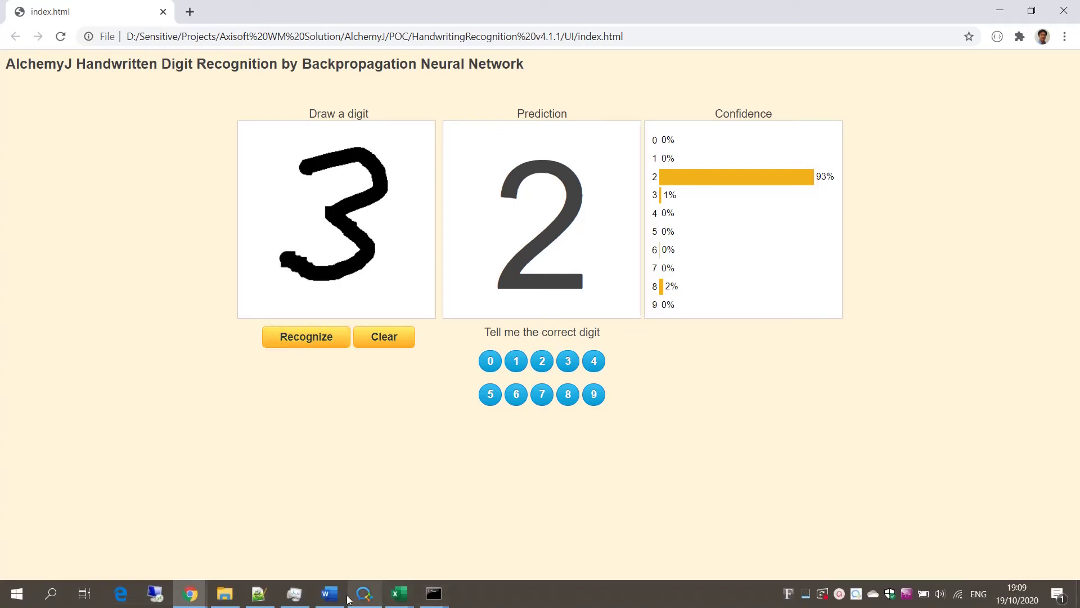
{"action": "left_click", "coordinate": [269, 598]}
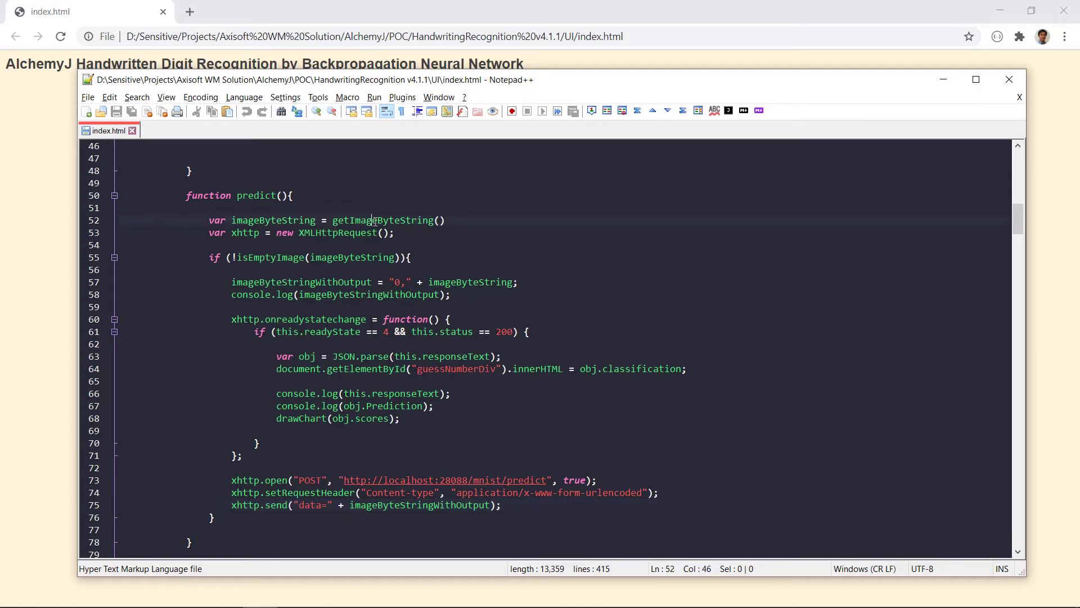
Highlight predict()'s getImageByteString call, empty-image check, response handler, POST to mnist/predict and classification line.
{"action": "double_click", "coordinate": [375, 220]}
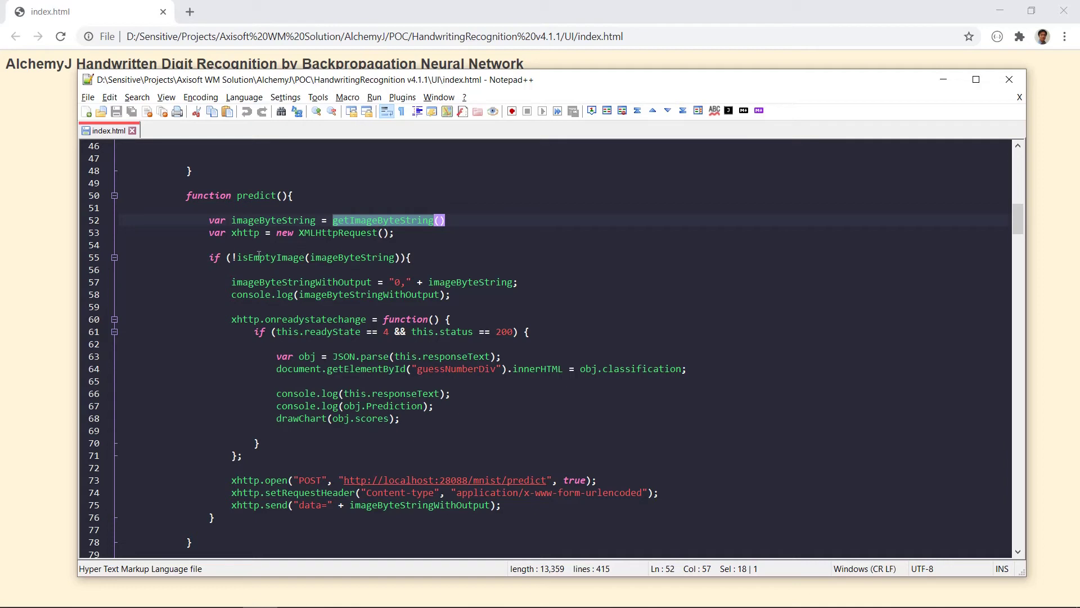
{"action": "left_click_drag", "start_coordinate": [243, 257], "coordinate": [421, 255]}
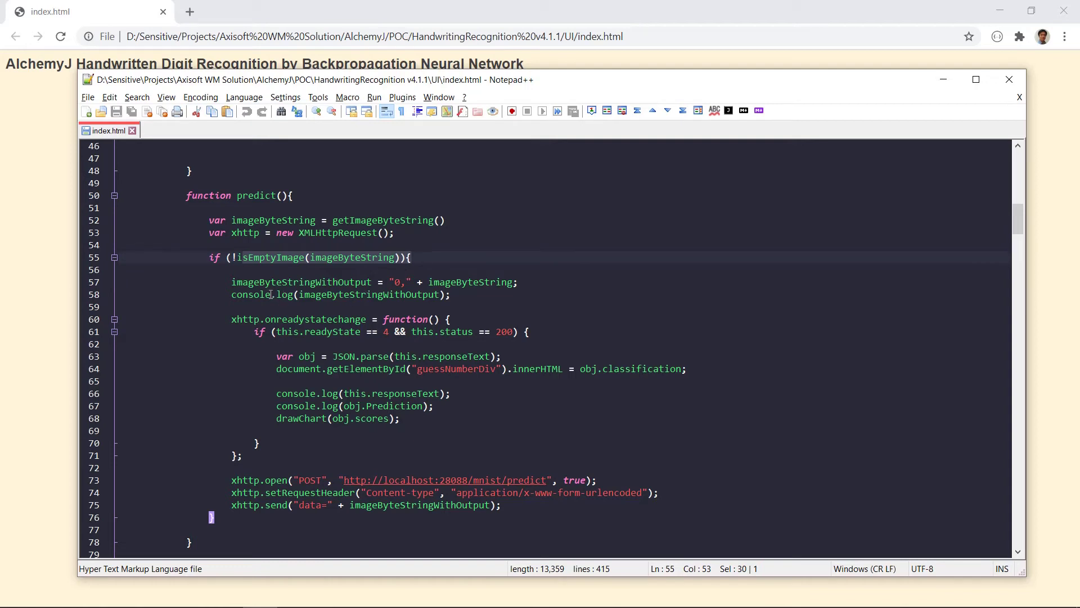
{"action": "left_click_drag", "start_coordinate": [232, 319], "coordinate": [261, 319]}
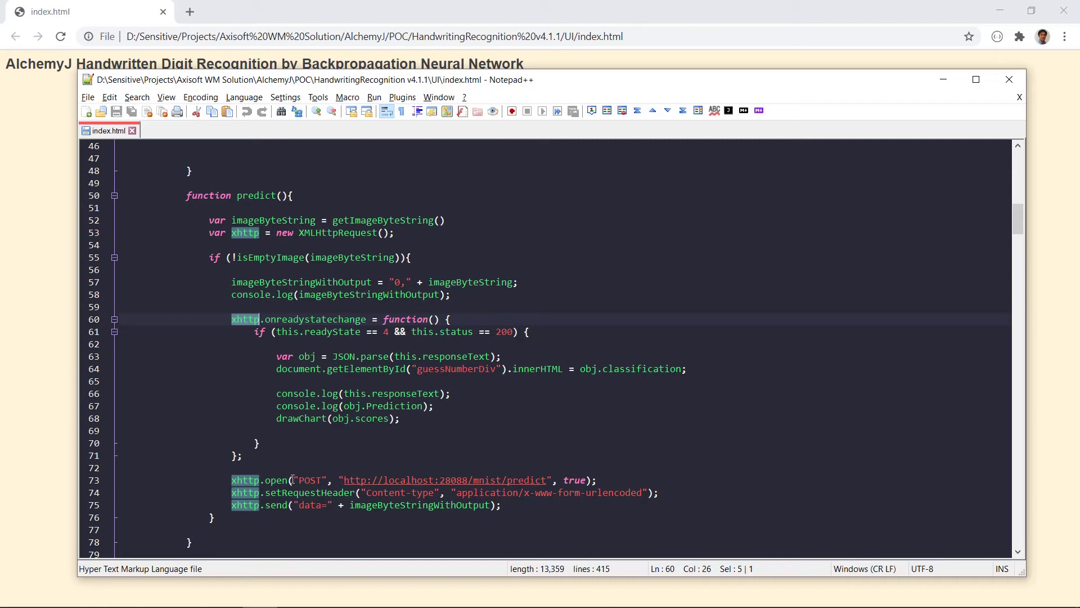
{"action": "left_click_drag", "start_coordinate": [292, 480], "coordinate": [613, 484]}
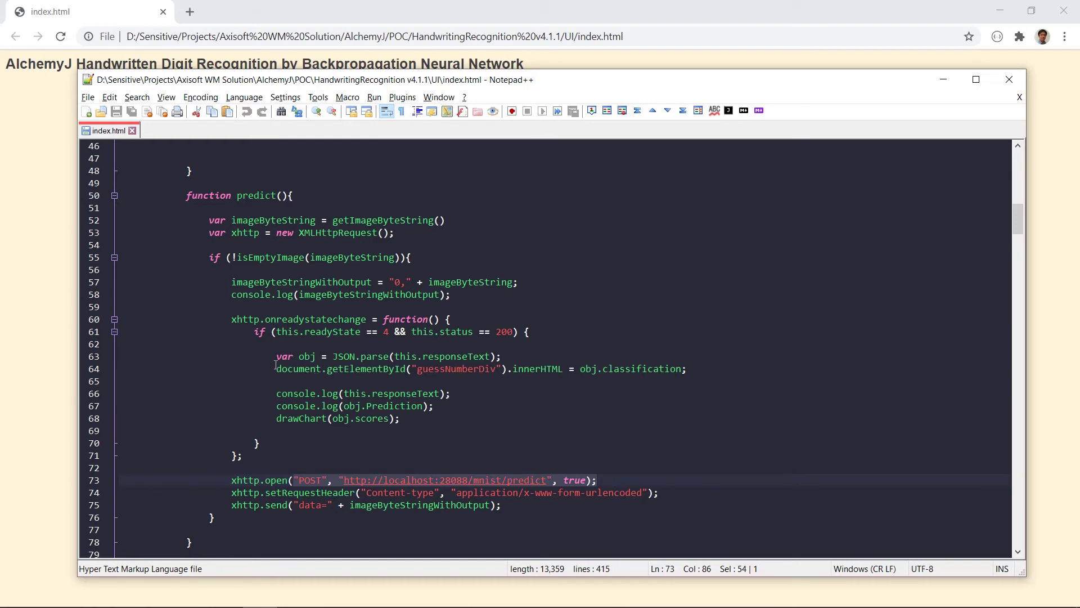
{"action": "left_click_drag", "start_coordinate": [276, 369], "coordinate": [699, 372]}
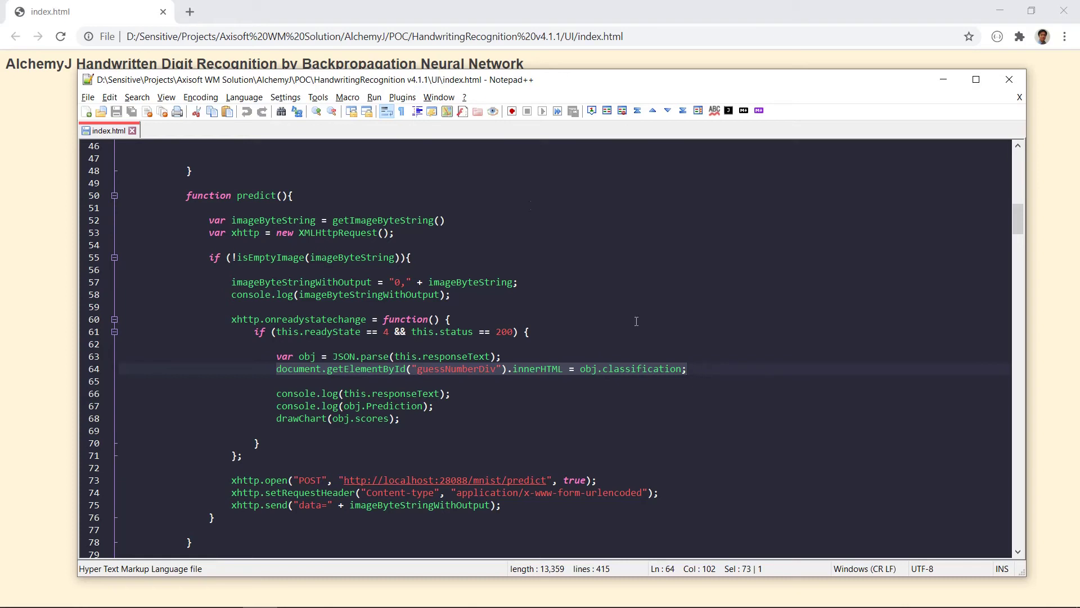
Highlight the drawChart call that plots the scores, then return to the Chrome digit page.
{"action": "left_click", "coordinate": [603, 12]}
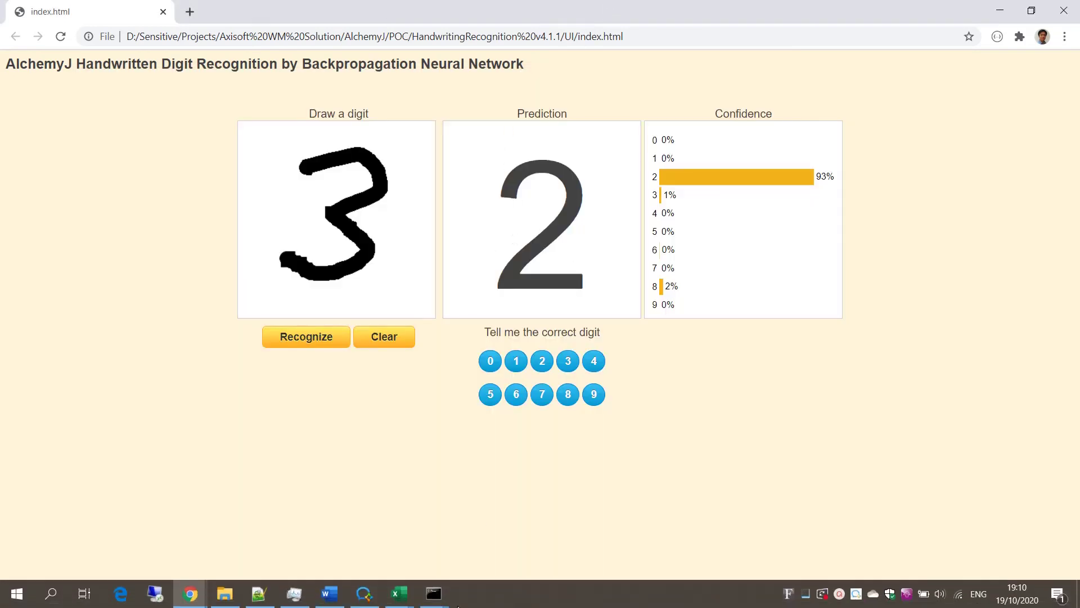
{"action": "left_click", "coordinate": [271, 600]}
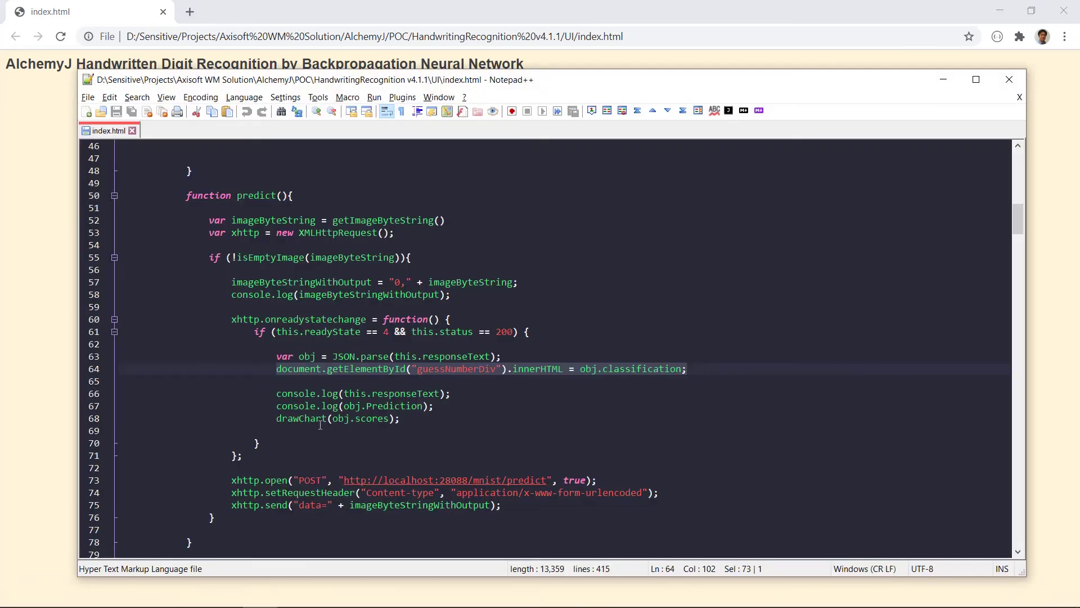
{"action": "double_click", "coordinate": [301, 419]}
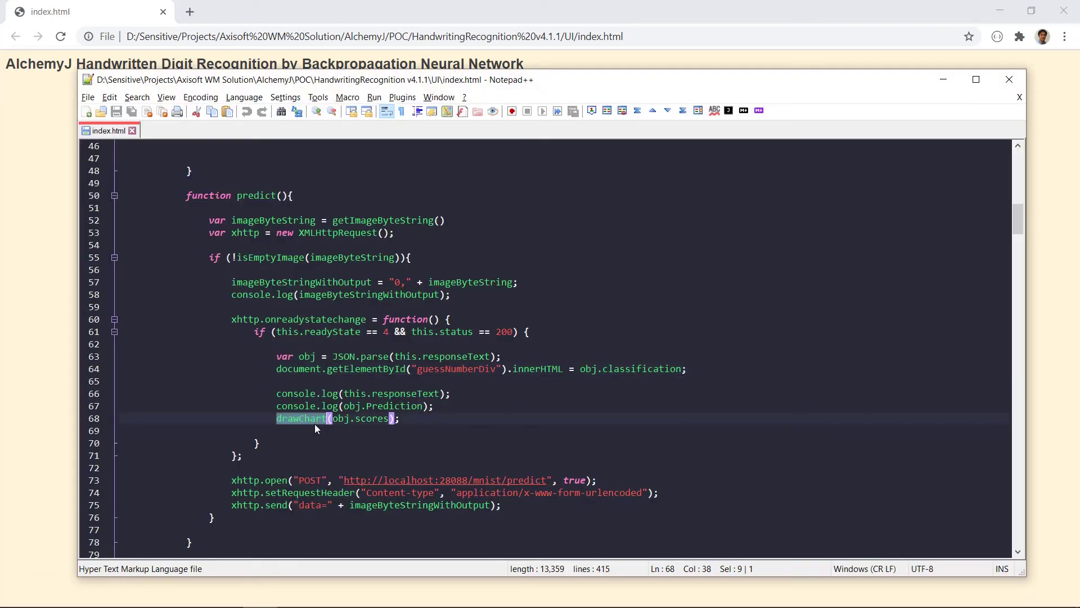
{"action": "left_click", "coordinate": [703, 5]}
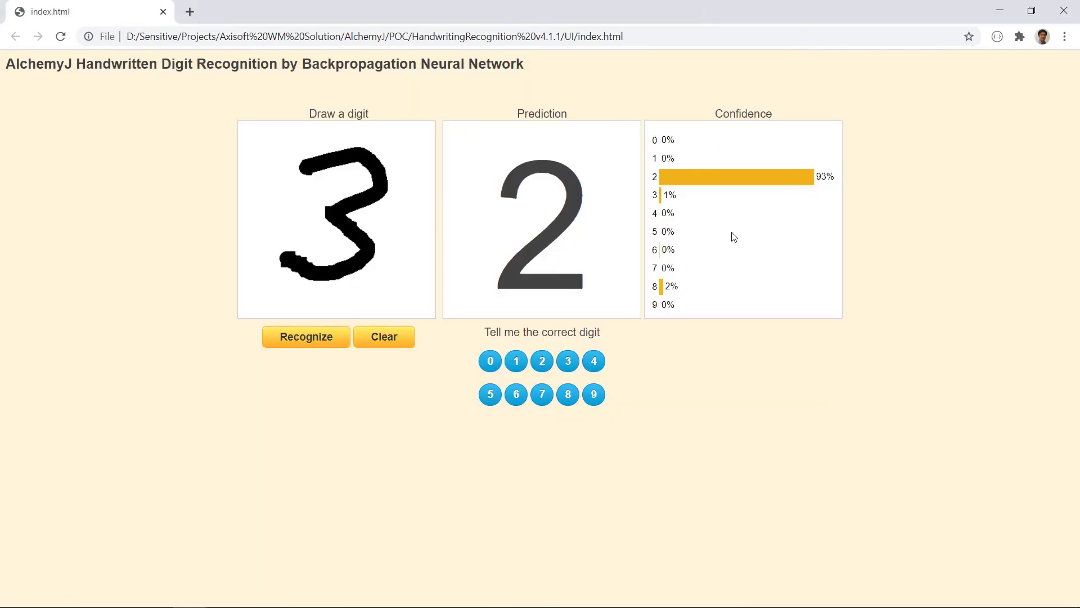
Recognise the drawn 3 as 3 at 98%, then draw a 4 and recognise it as 4 at 61%.
{"action": "left_click", "coordinate": [329, 343]}
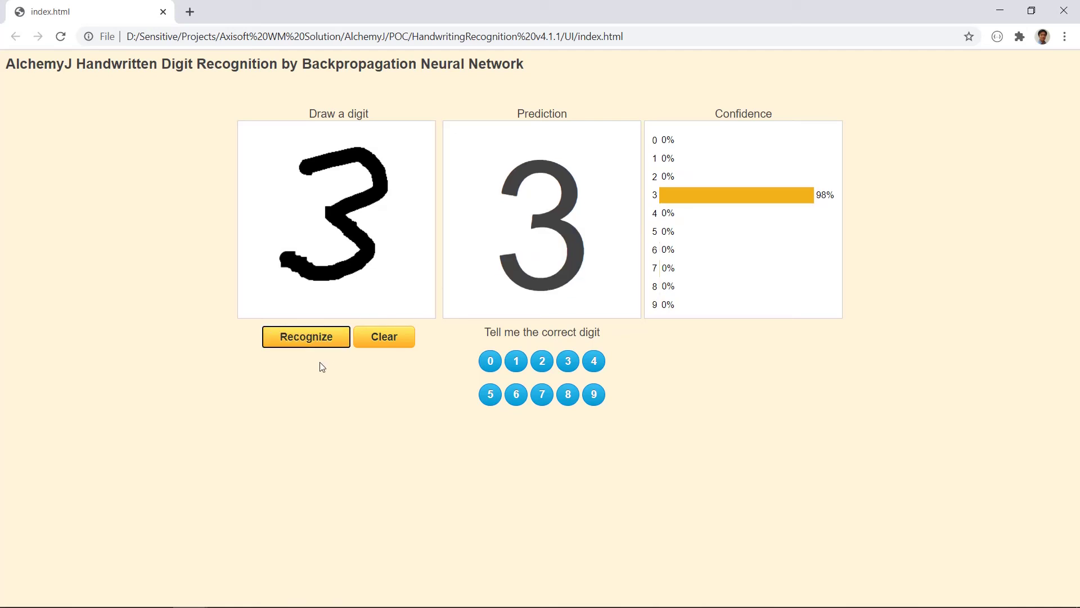
{"action": "left_click", "coordinate": [389, 339]}
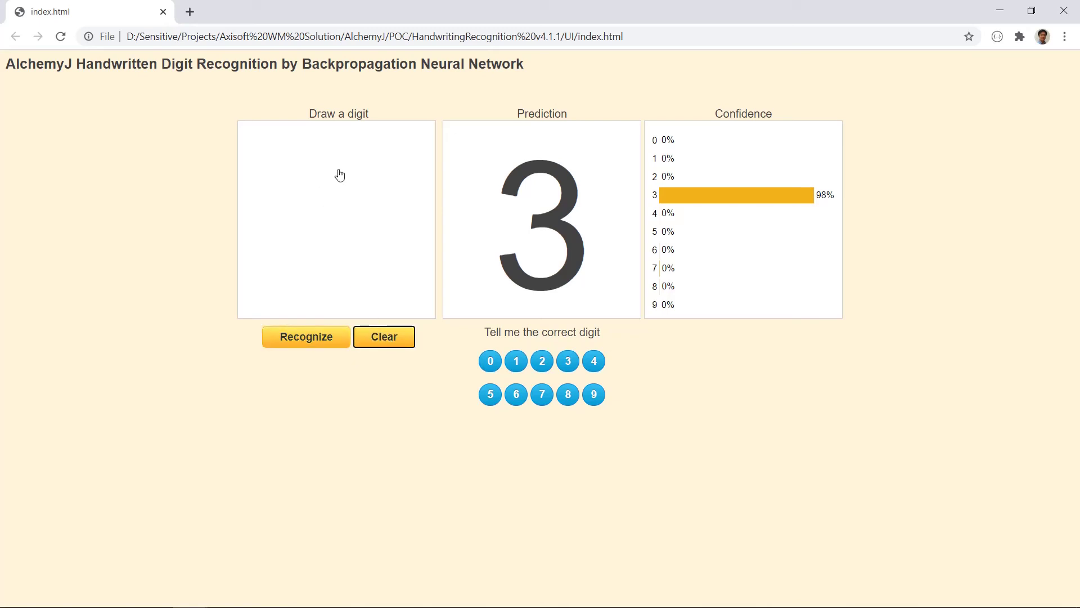
{"action": "mouse_move", "coordinate": [352, 160]}
{"action": "left_mouse_down"}
{"action": "mouse_move", "coordinate": [302, 259]}
{"action": "mouse_move", "coordinate": [392, 246]}
{"action": "mouse_move", "coordinate": [355, 256]}
{"action": "mouse_move", "coordinate": [356, 293]}
{"action": "left_mouse_up"}
{"action": "left_click", "coordinate": [317, 341]}
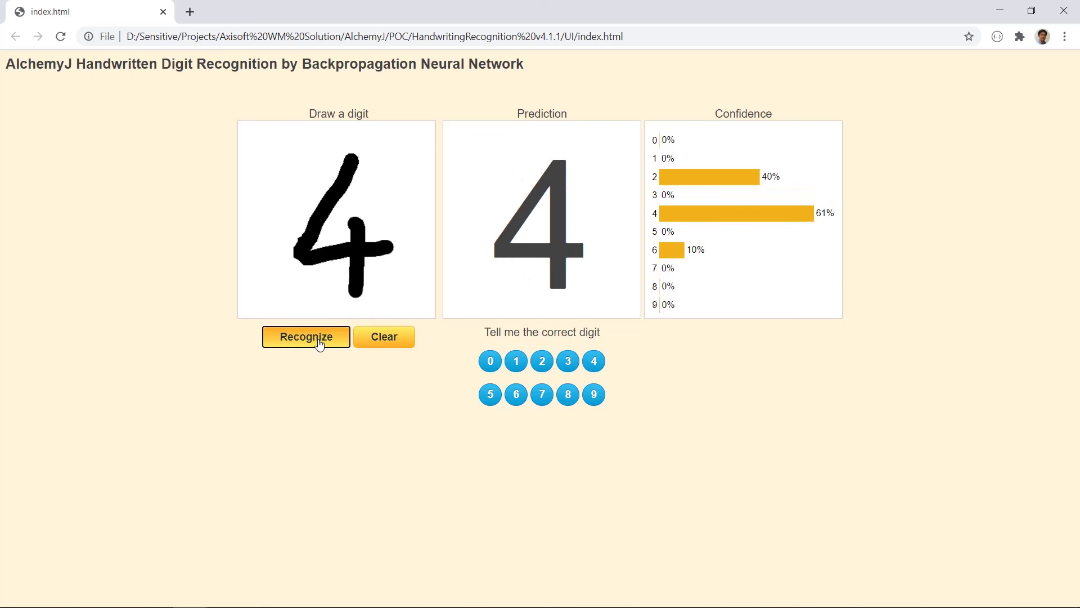